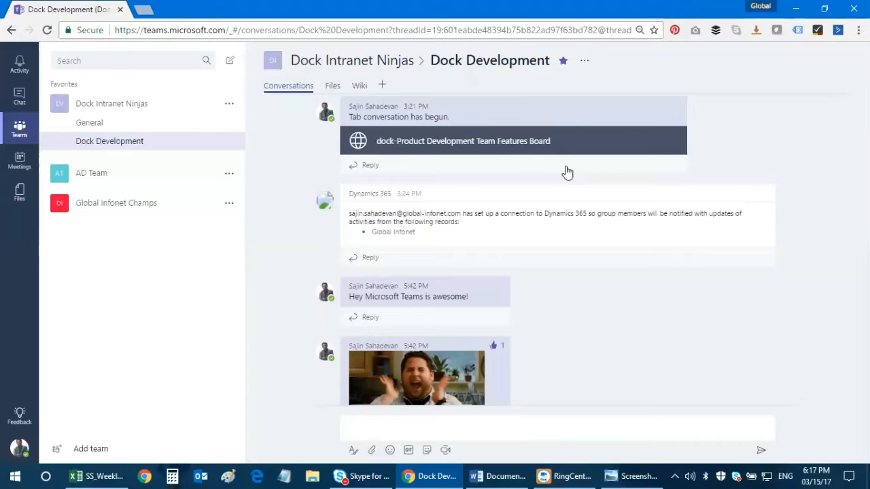
Show the activity feed and launch the Microsoft Teams desktop app
click(15, 72)
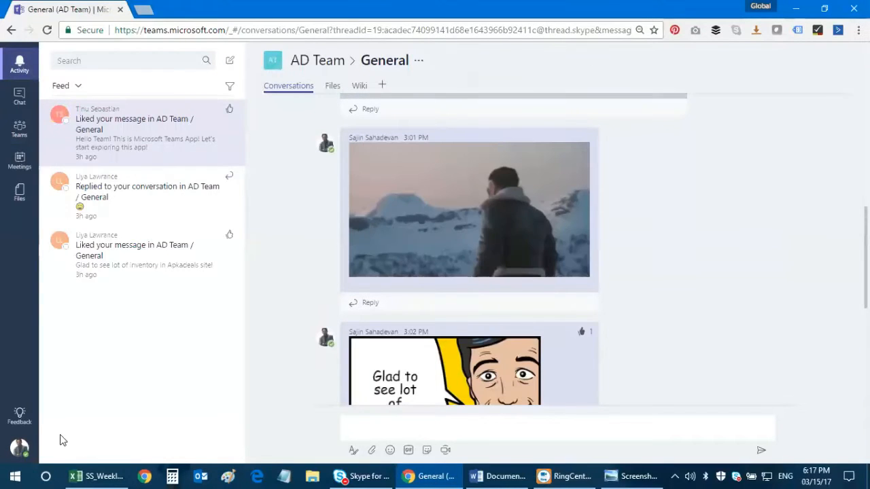
click(3, 475)
text(team)
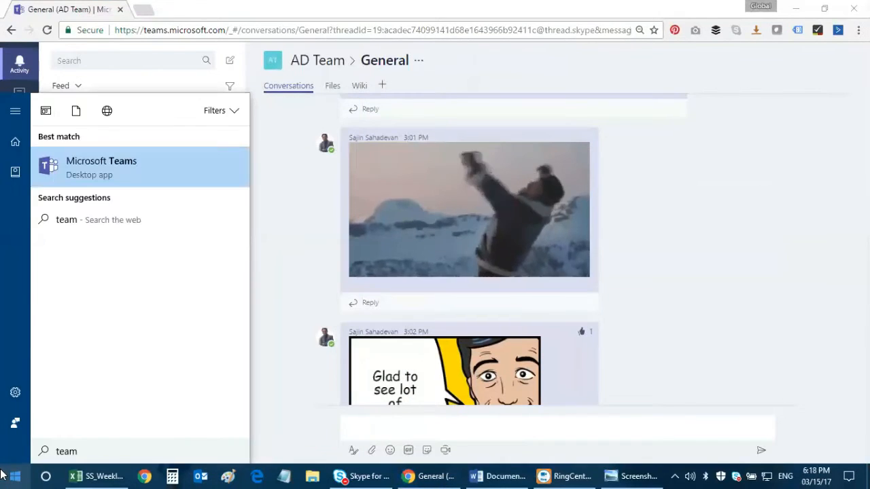
key(Return)
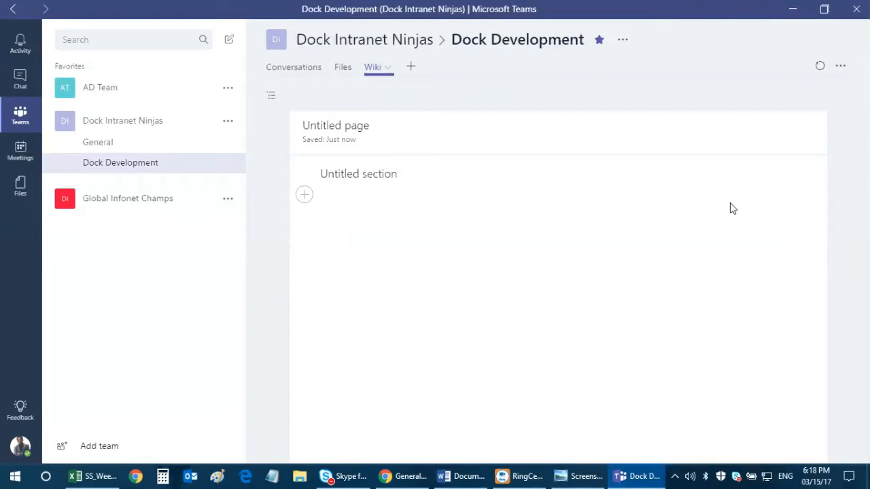
Switch back to Teams in Chrome and look through the AD Team General conversation and the upcoming meetings
click(13, 12)
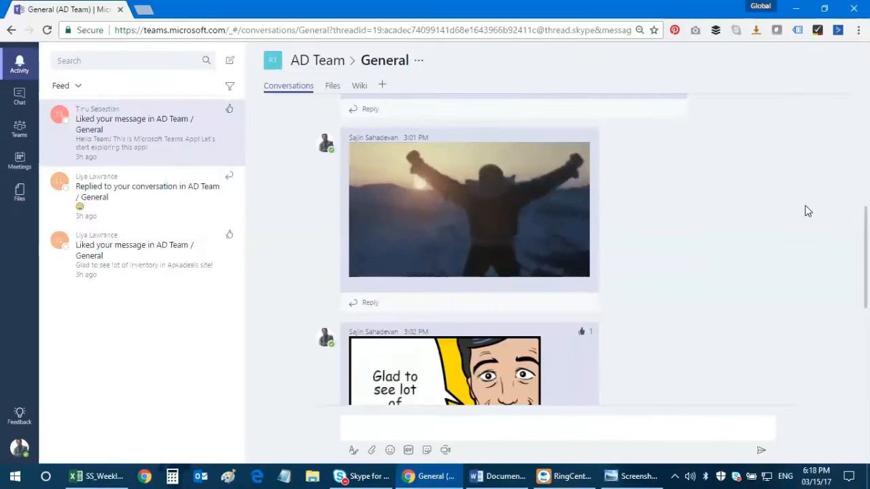
scroll(819, 204, up, 4)
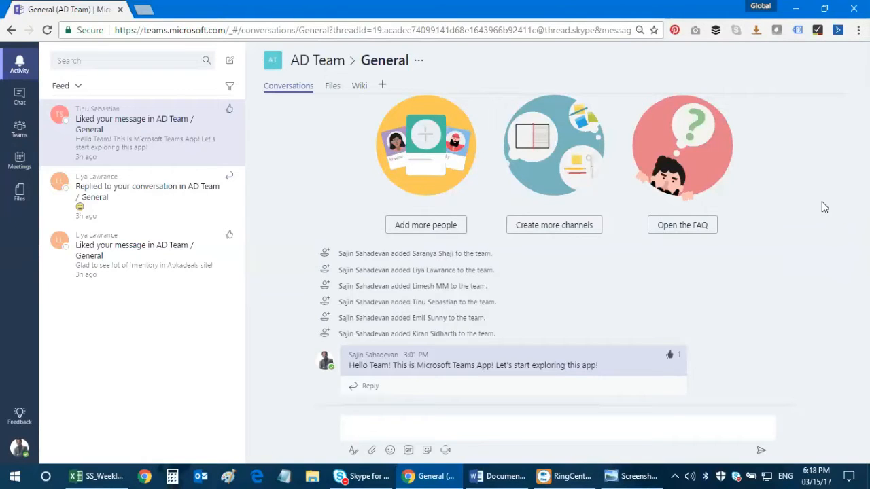
click(20, 161)
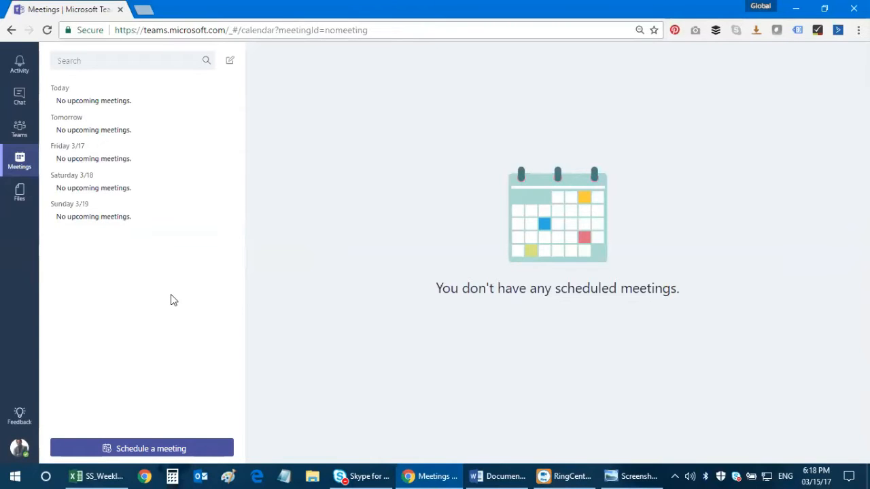
click(19, 63)
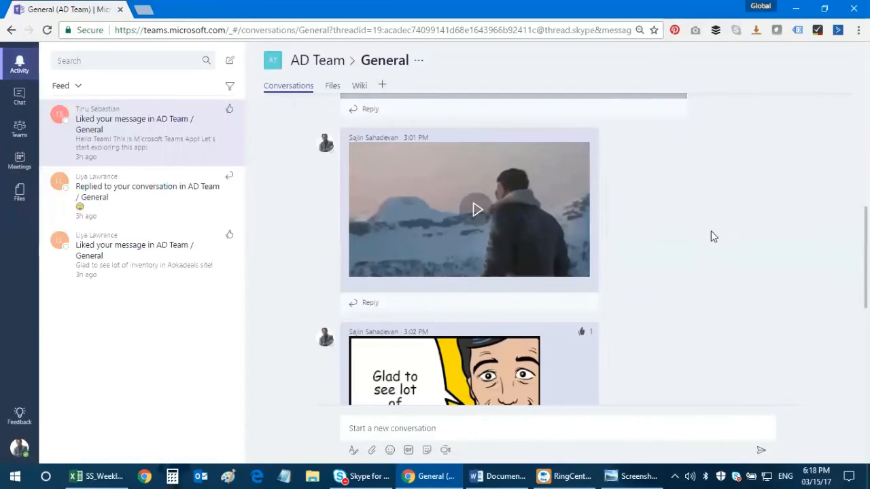
Show the Dock Development channel and collapse the Dock Intranet Ninjas team's channel list
click(19, 128)
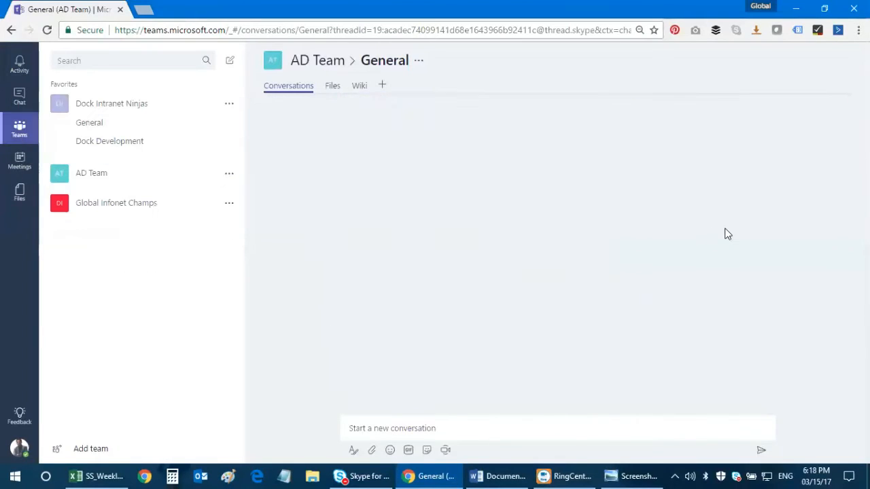
click(117, 141)
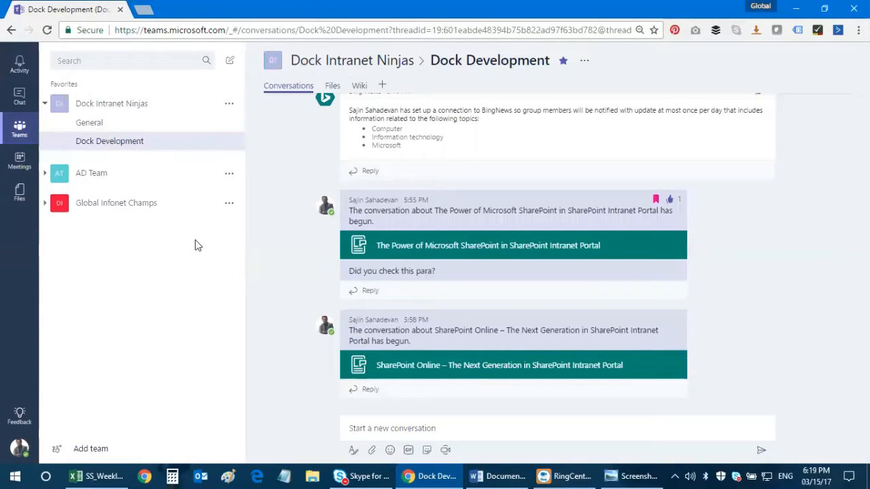
click(136, 105)
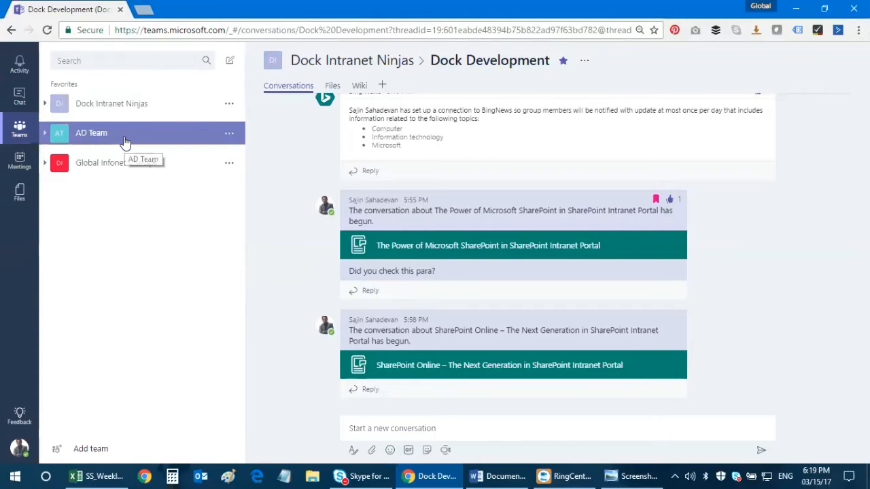
click(135, 109)
click(136, 108)
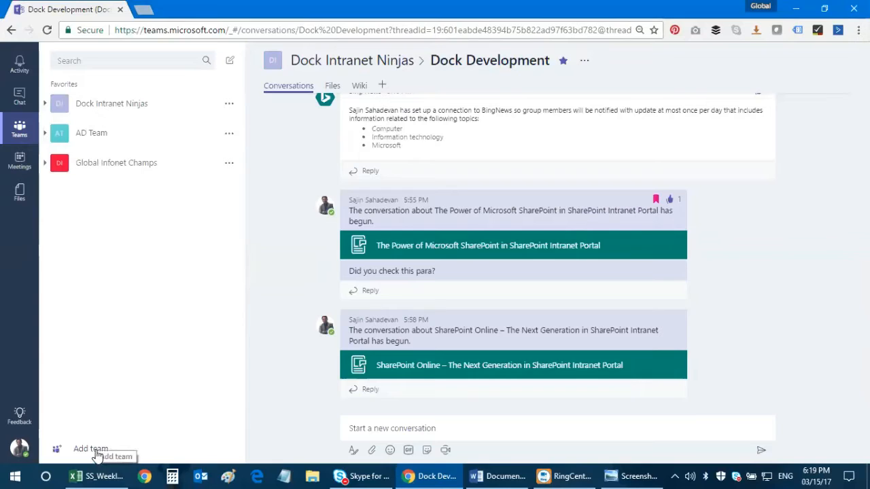
Examine the team creation form, including its privacy choices and existing Office 365 group option, and leave without creating a team
click(95, 451)
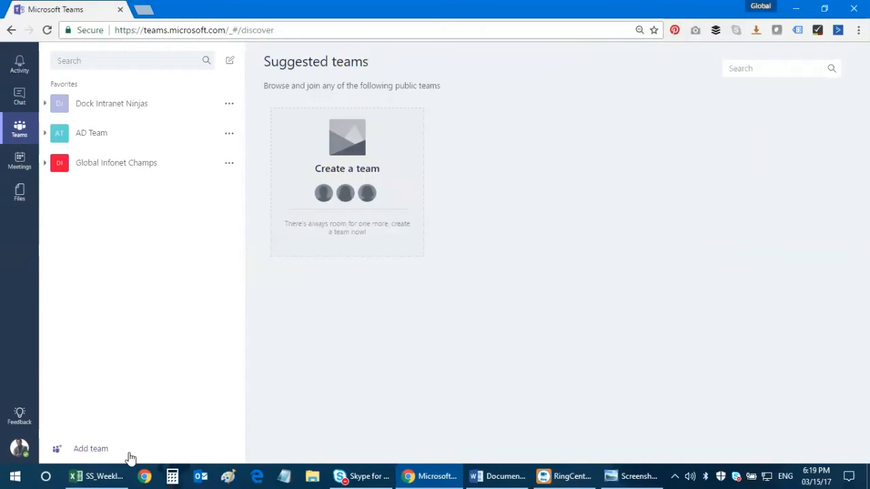
mouse_move(393, 168)
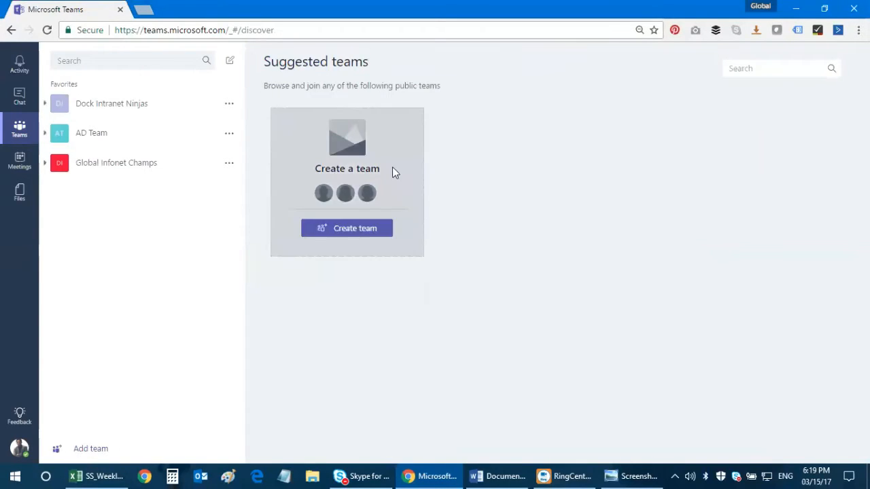
click(362, 233)
click(285, 242)
click(349, 329)
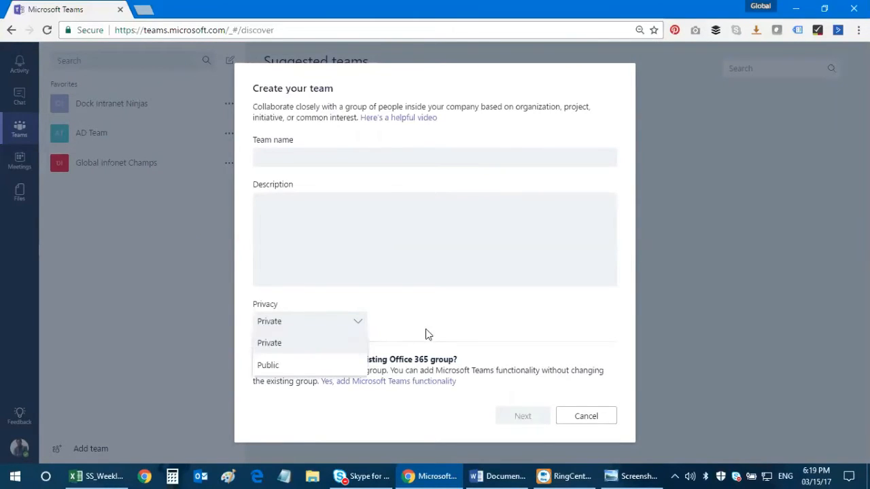
click(349, 328)
click(356, 319)
click(357, 320)
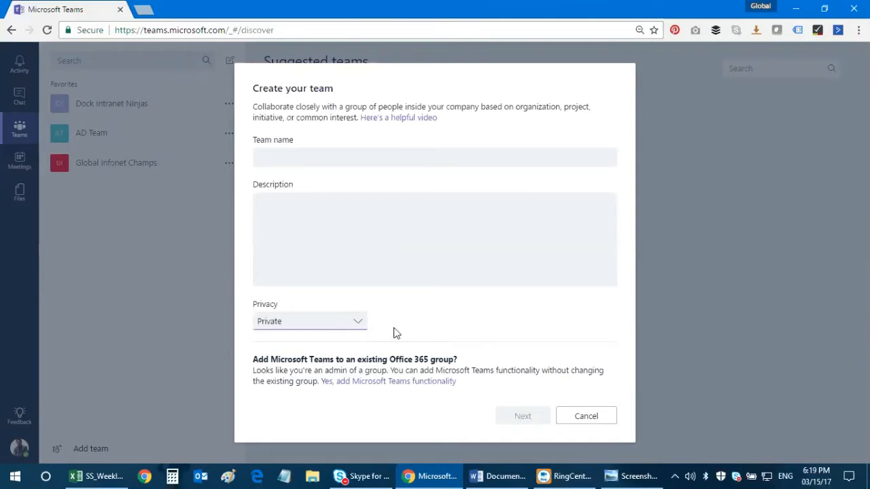
drag(254, 359, 491, 361)
click(495, 362)
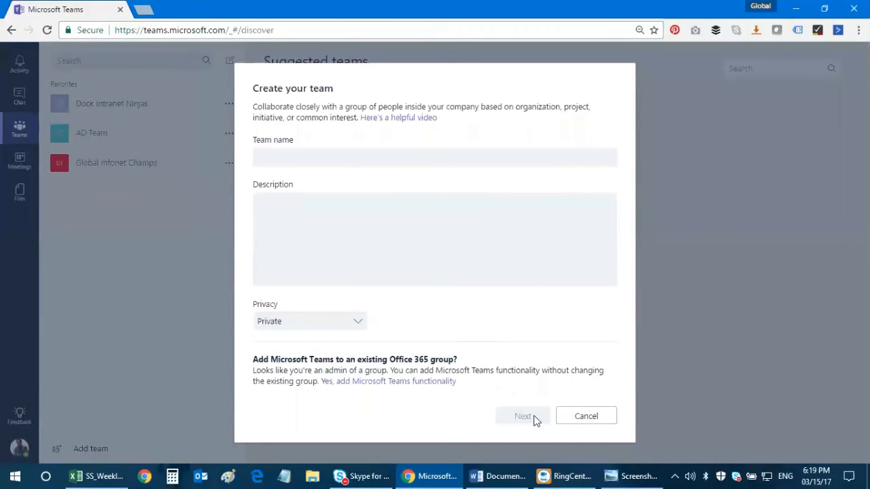
click(586, 417)
Open the General channel of Dock Intranet Ninjas and review the earliest posts in its conversation
click(131, 105)
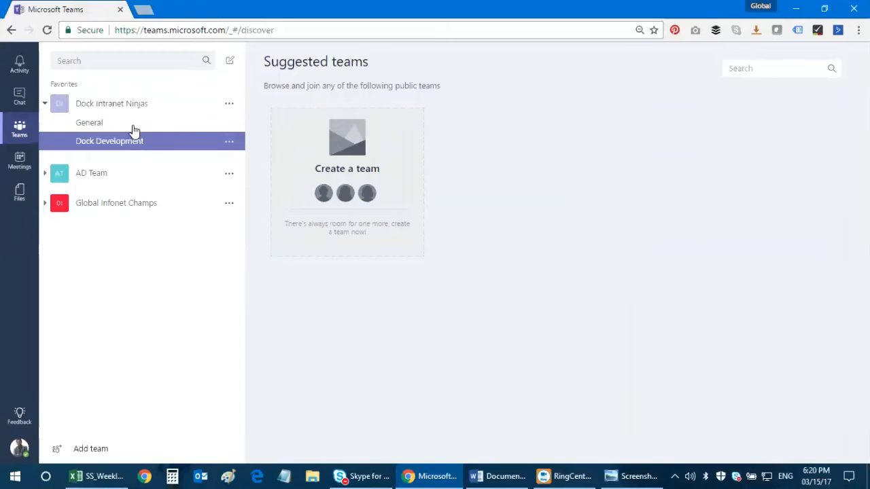
click(138, 125)
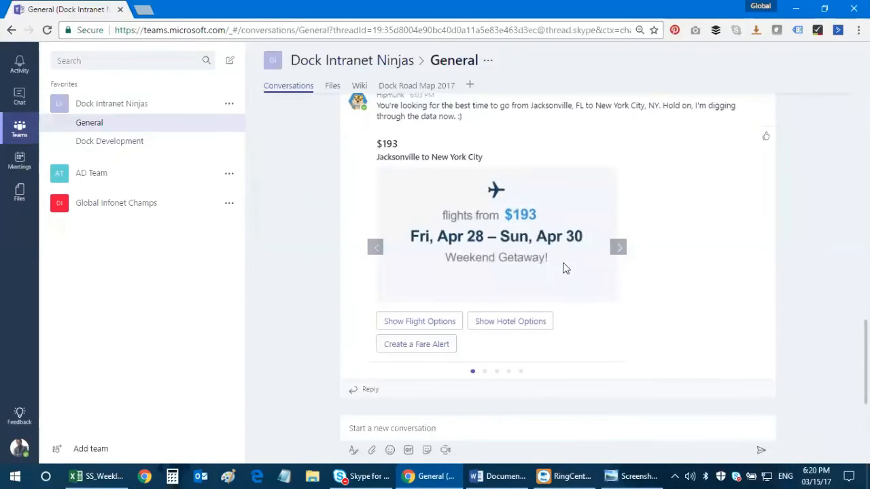
scroll(577, 272, up, 15)
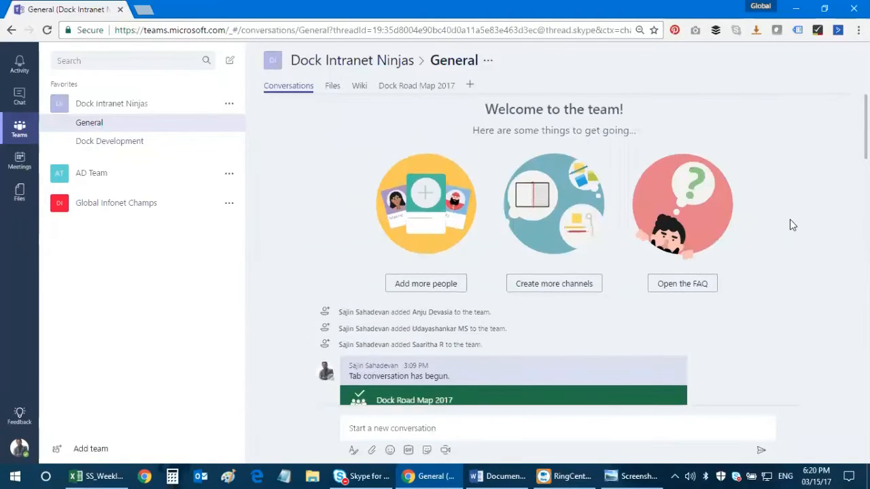
scroll(791, 224, down, 4)
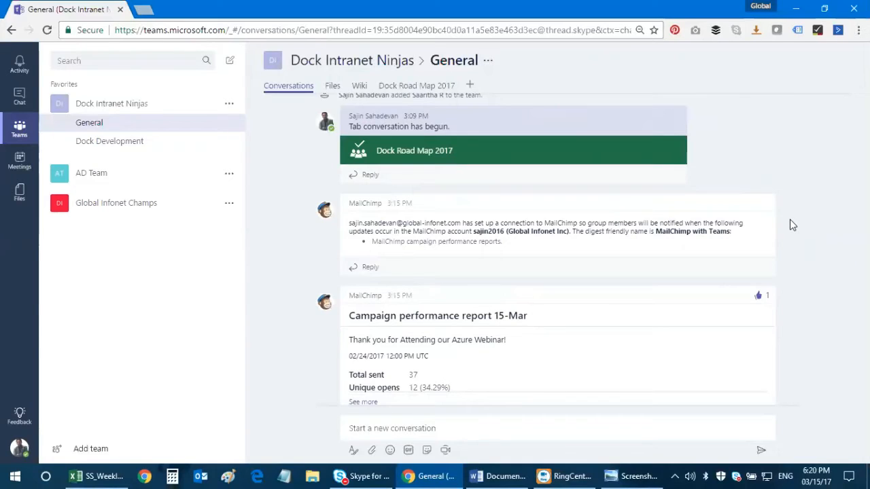
scroll(788, 217, up, 4)
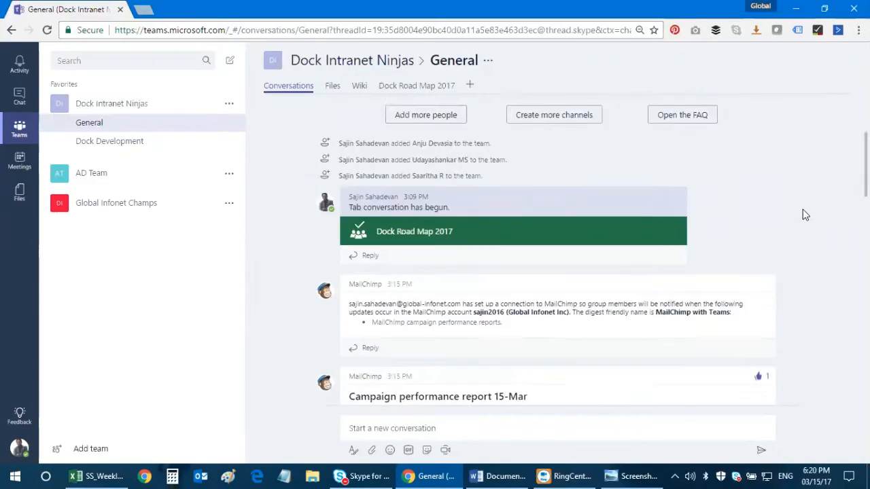
scroll(424, 364, down, 1)
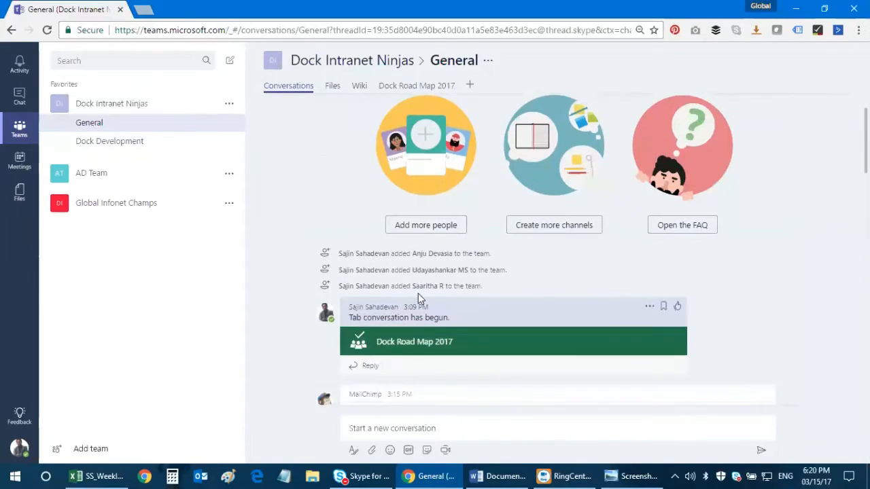
Look up two people by first name as possible new members of Dock Intranet Ninjas, and leave without adding anyone
click(488, 60)
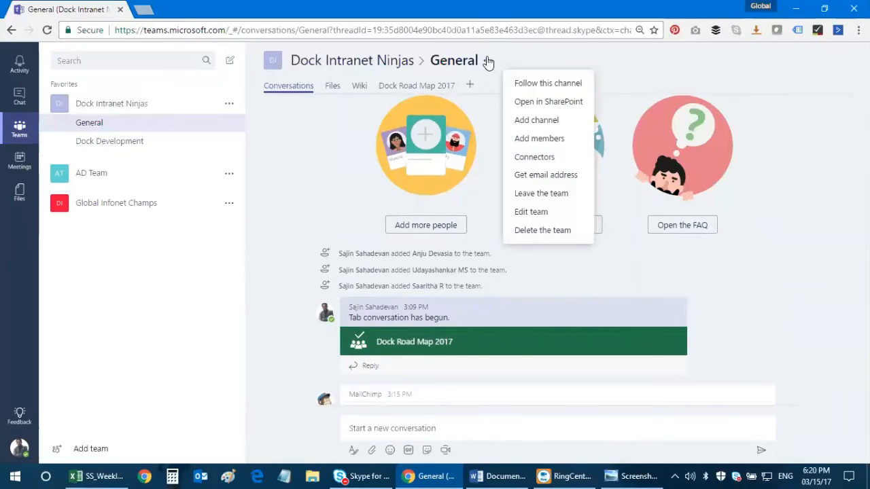
click(559, 139)
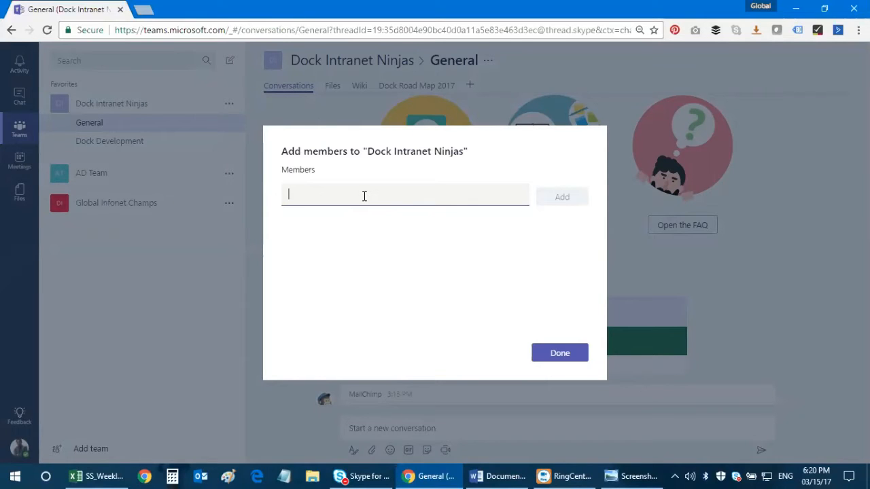
text(bradl)
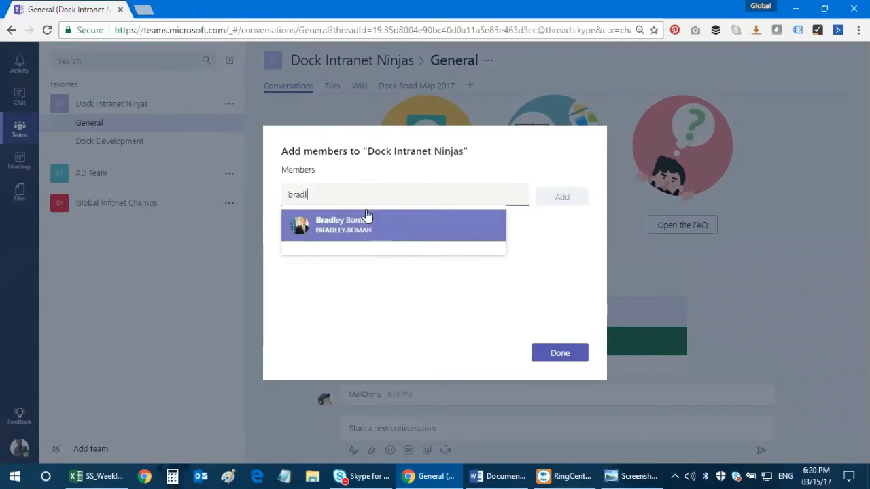
key(ctrl+a)
text(bryan)
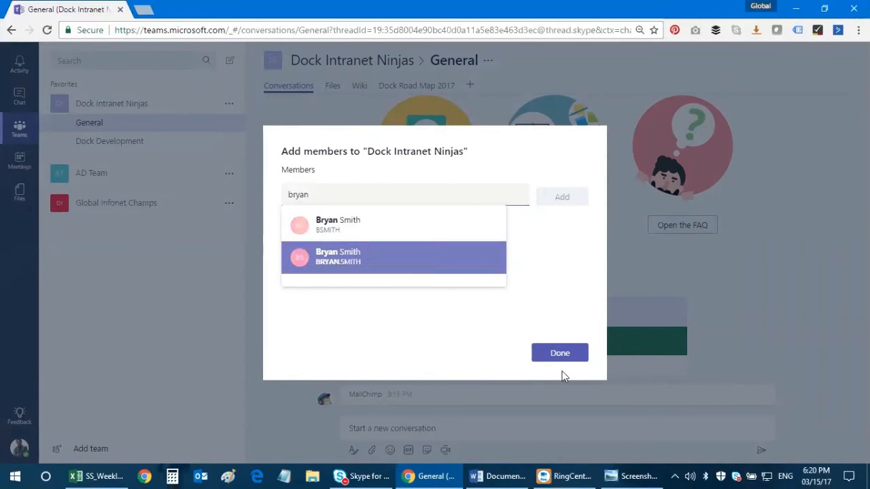
click(654, 202)
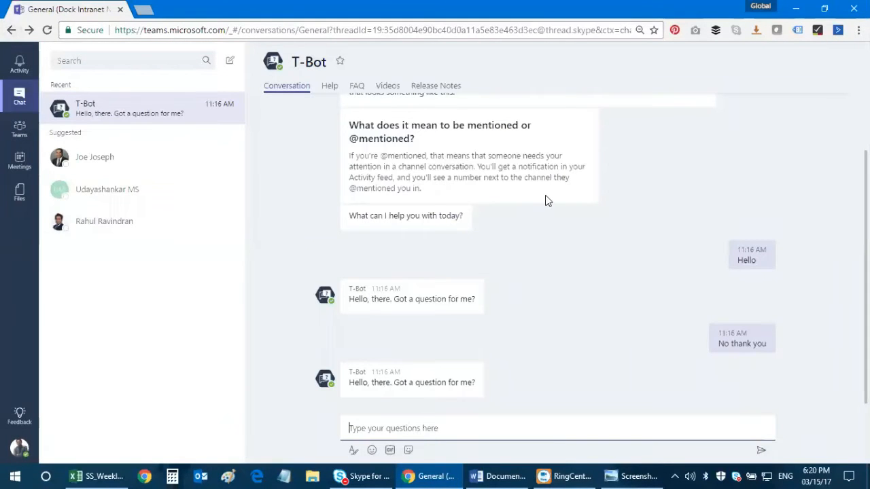
Browse the apps that can be added as a tab to the Dock Intranet Ninjas General channel
scroll(694, 266, up, 10)
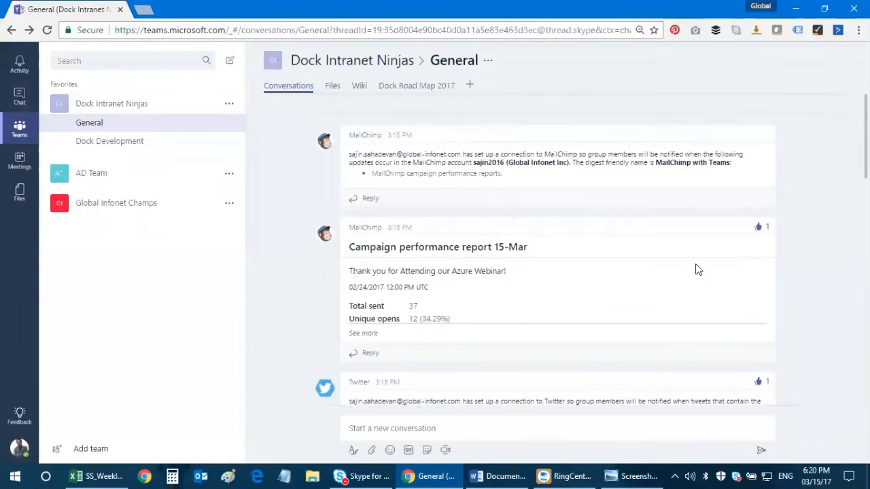
scroll(696, 268, up, 5)
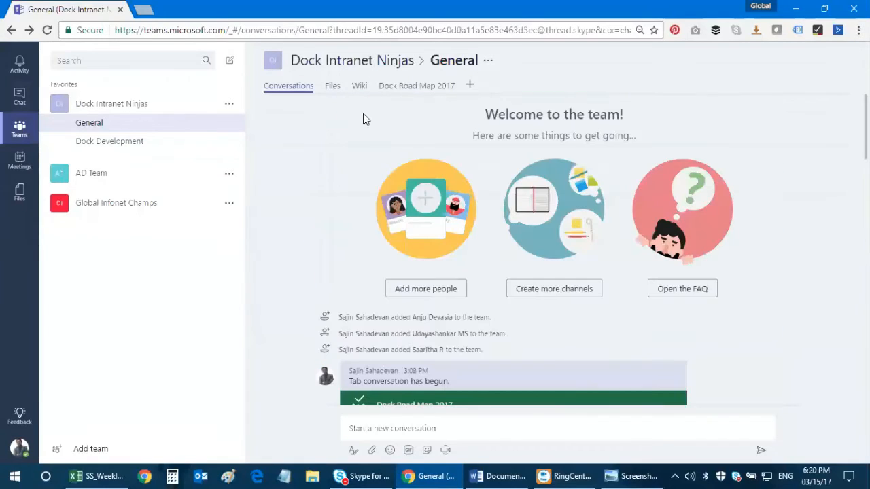
click(474, 91)
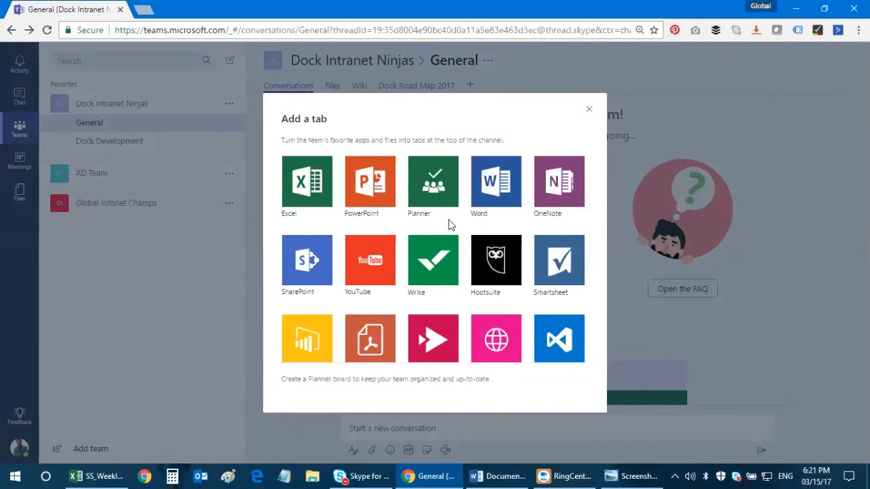
scroll(565, 259, down, 1)
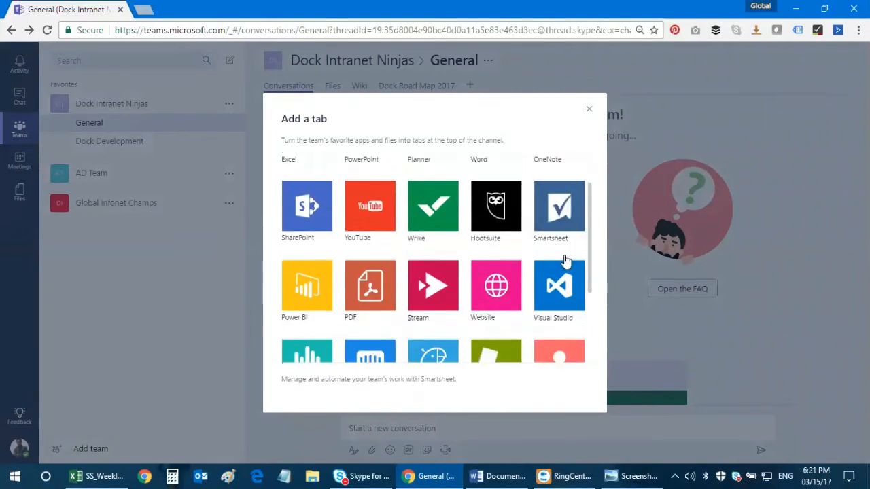
scroll(315, 231, up, 1)
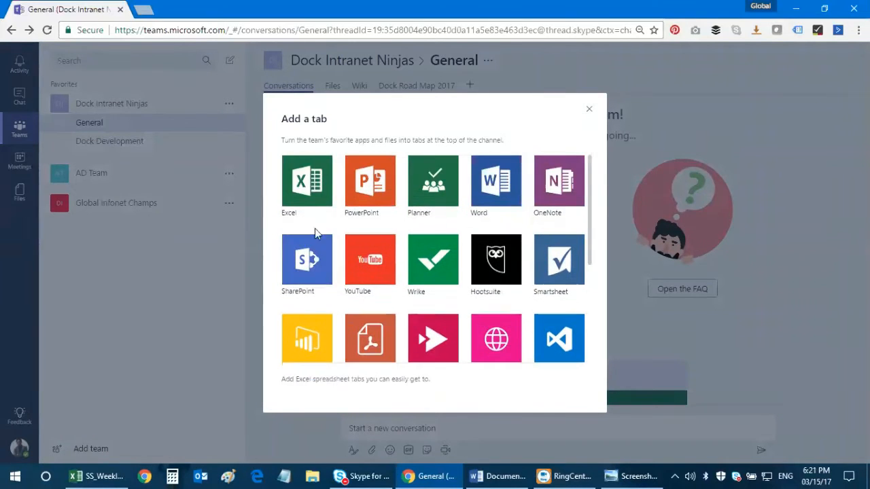
scroll(323, 271, down, 2)
scroll(476, 231, up, 1)
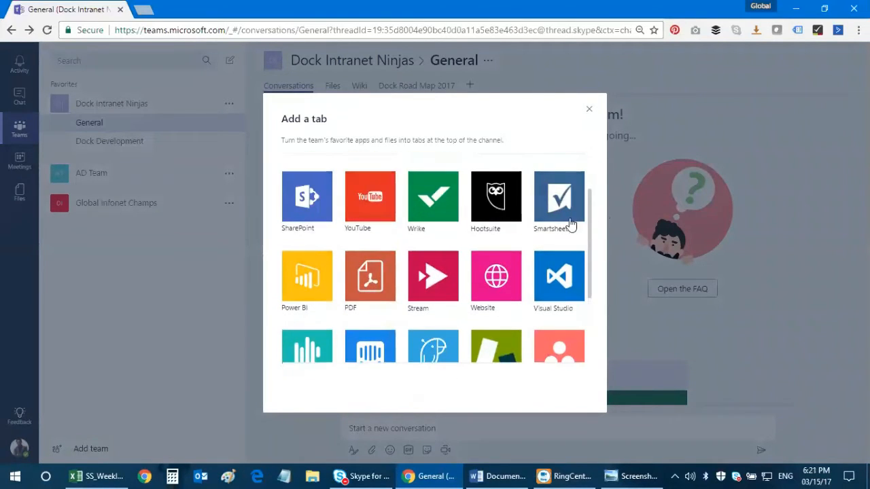
scroll(561, 288, down, 1)
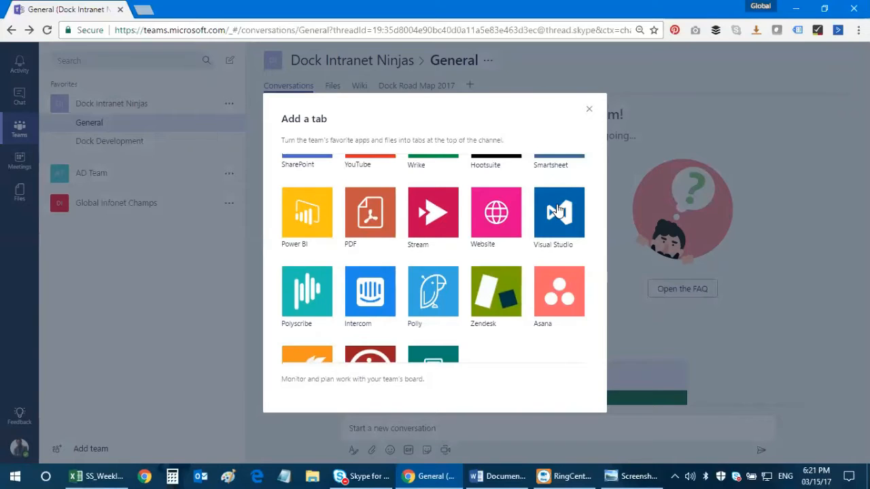
scroll(557, 210, down, 2)
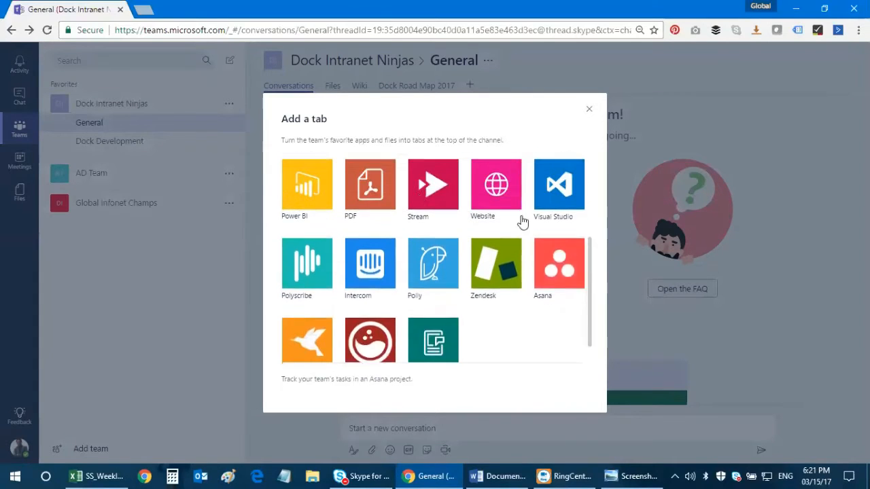
Look over the remaining tab apps, close the gallery without adding one, and view the General channel's further options
scroll(521, 220, up, 2)
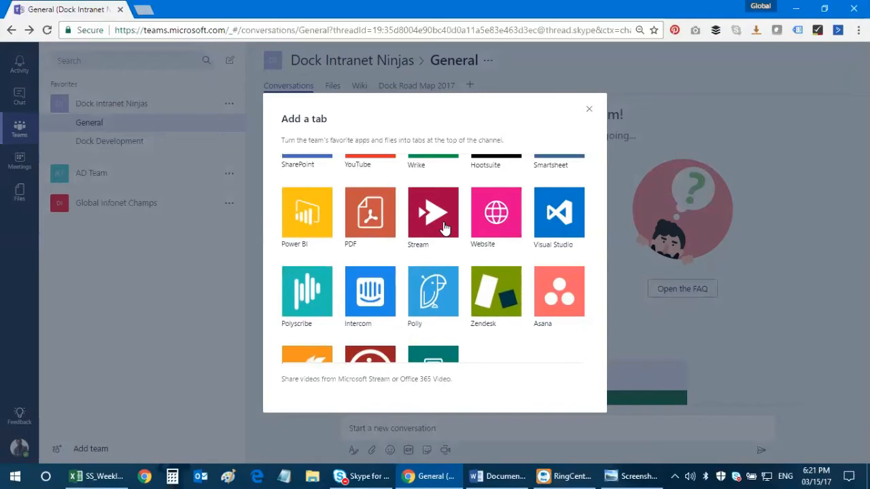
scroll(314, 233, down, 1)
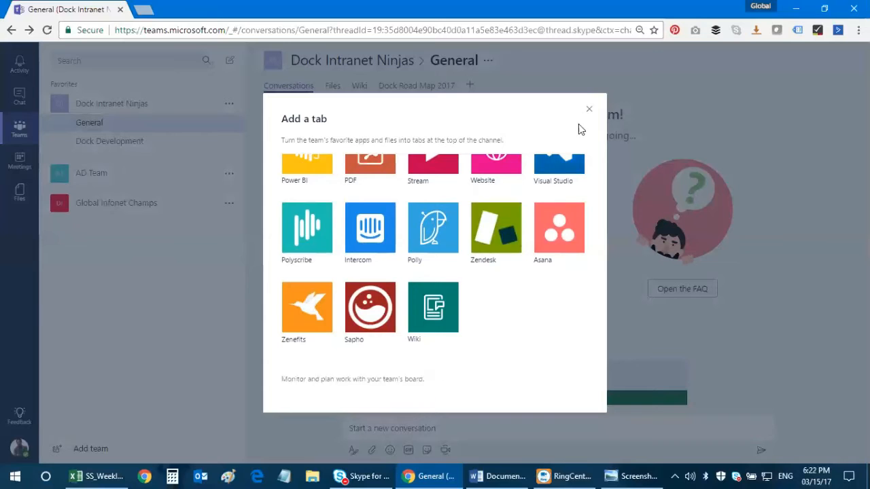
click(589, 110)
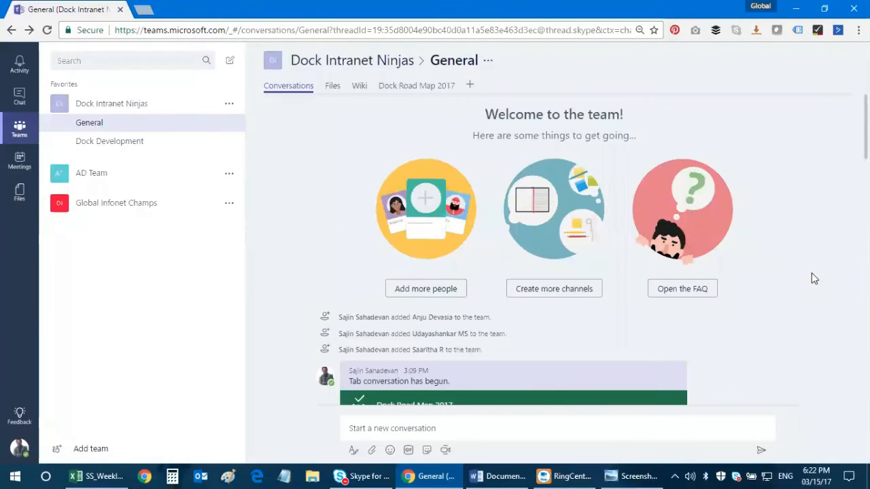
click(489, 61)
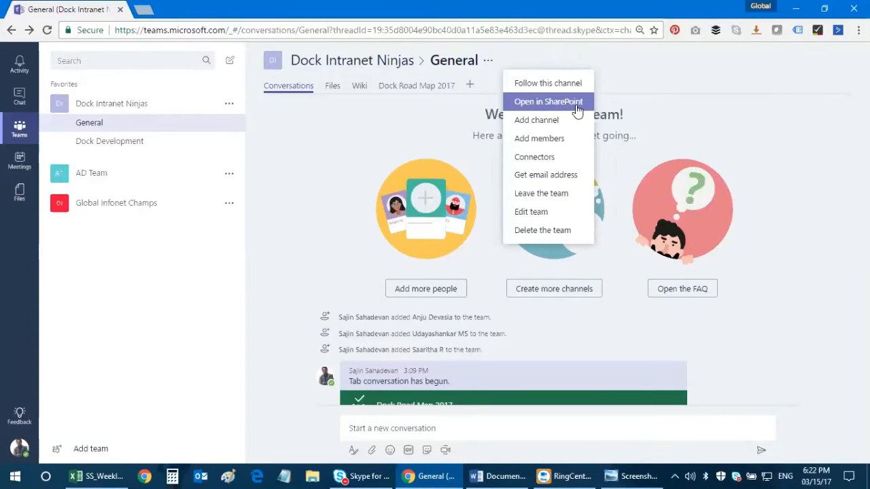
click(488, 61)
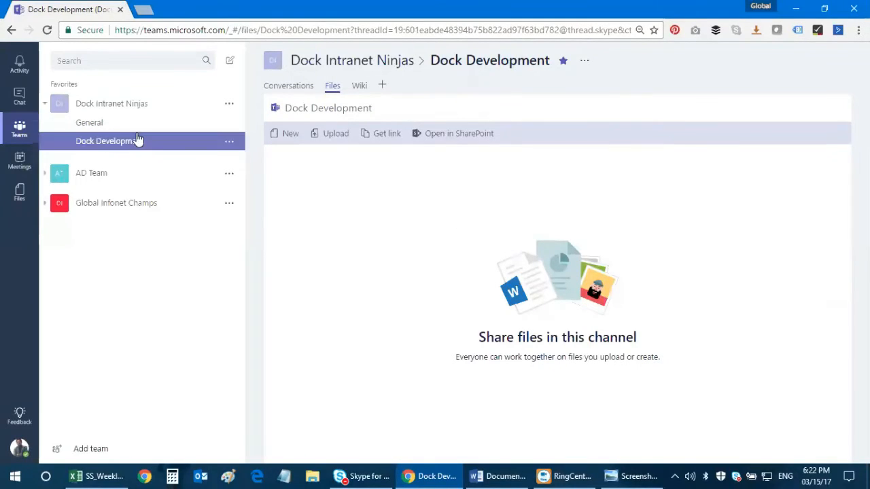
View the Wiki of the General channel, and the Files of the Dock Development channel
click(110, 114)
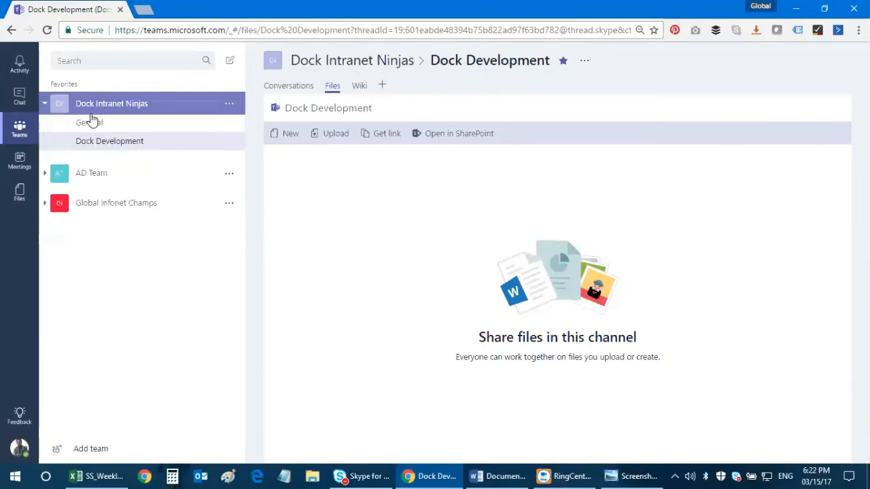
click(89, 122)
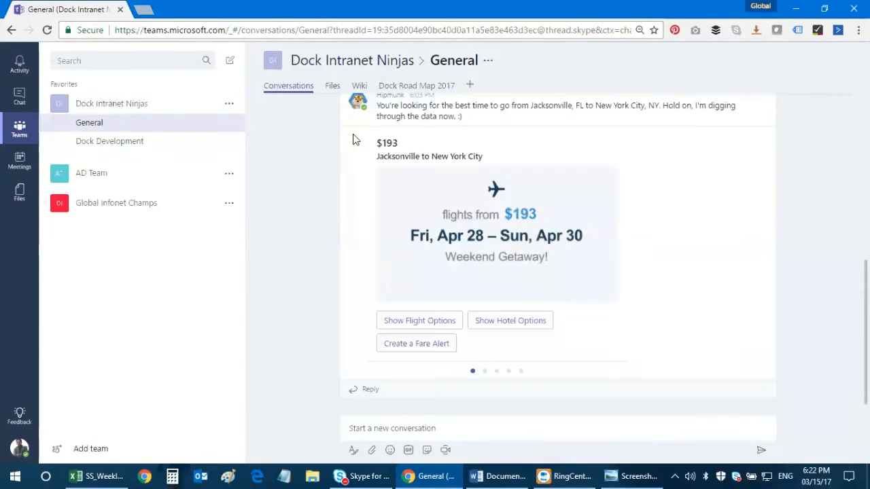
click(359, 86)
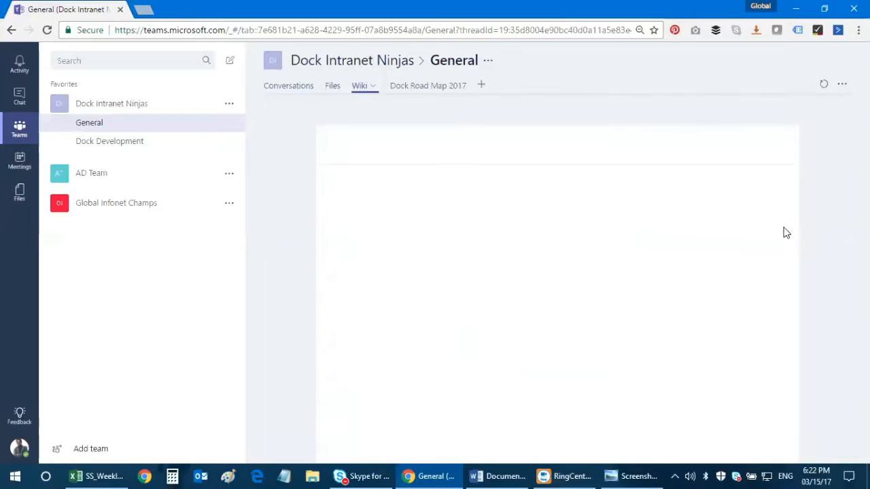
click(144, 141)
click(333, 86)
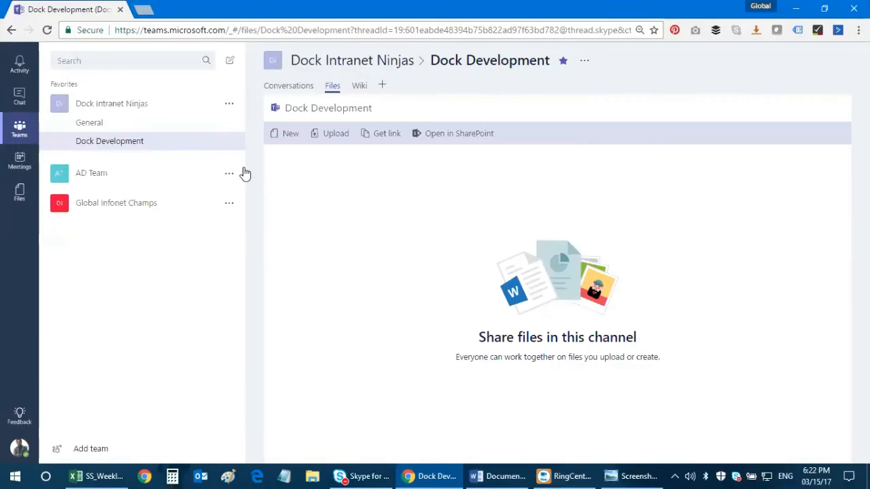
Open the Dock Development wiki and read through its SharePoint Intranet Portal page
click(360, 87)
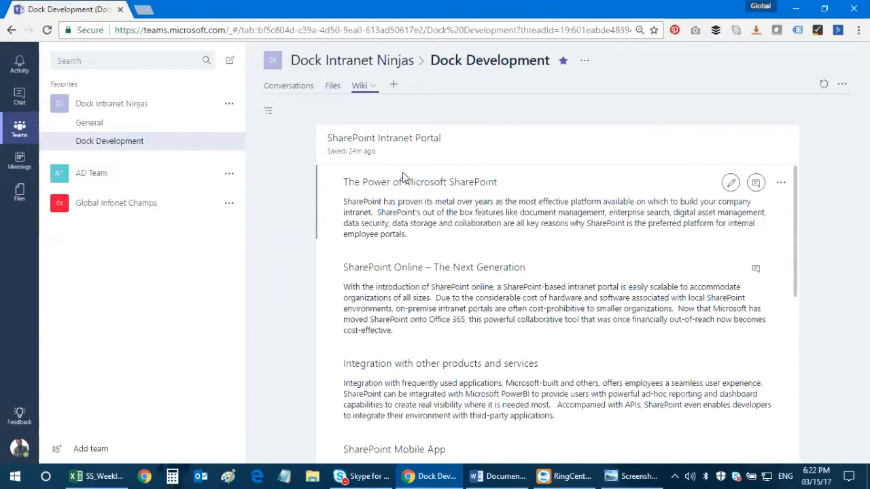
scroll(554, 334, down, 5)
scroll(554, 333, up, 5)
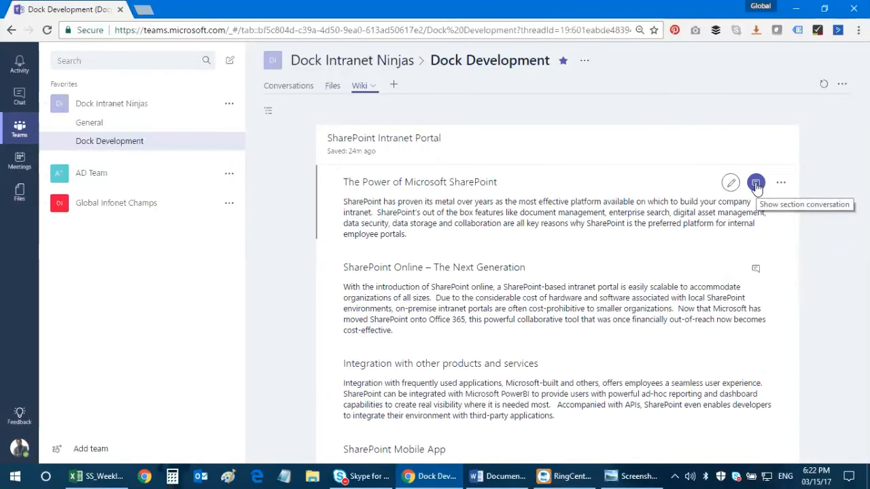
scroll(371, 407, down, 1)
scroll(372, 412, down, 8)
scroll(376, 420, up, 9)
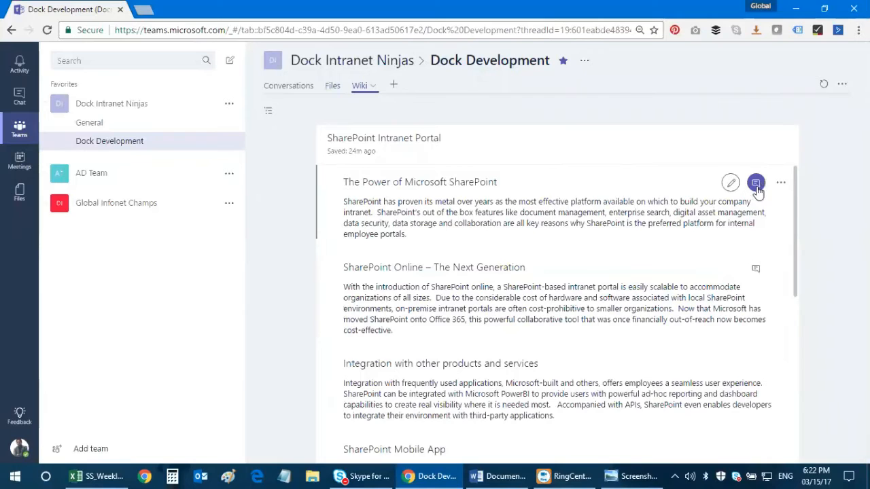
In the conversation of the section The Power of Microsoft SharePoint, mention a colleague and post "Did you get a chance to read about it?"
click(757, 185)
click(735, 434)
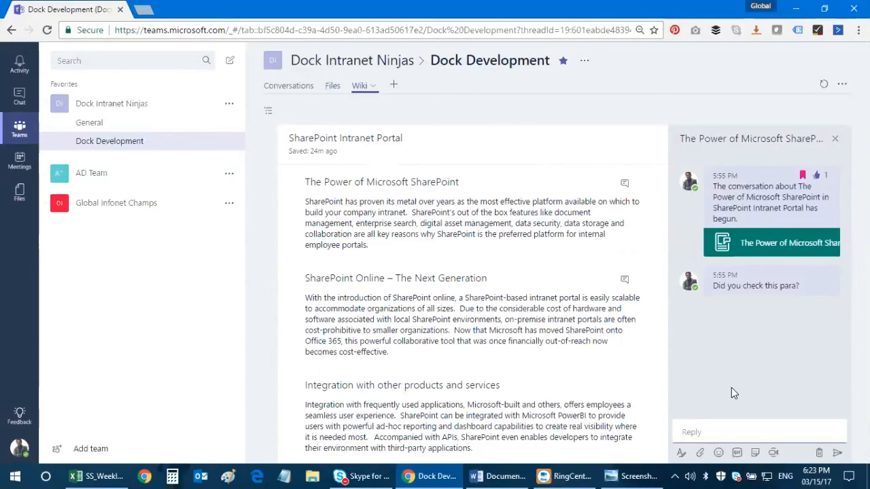
text(@udayDid you get a chance to read about it?)
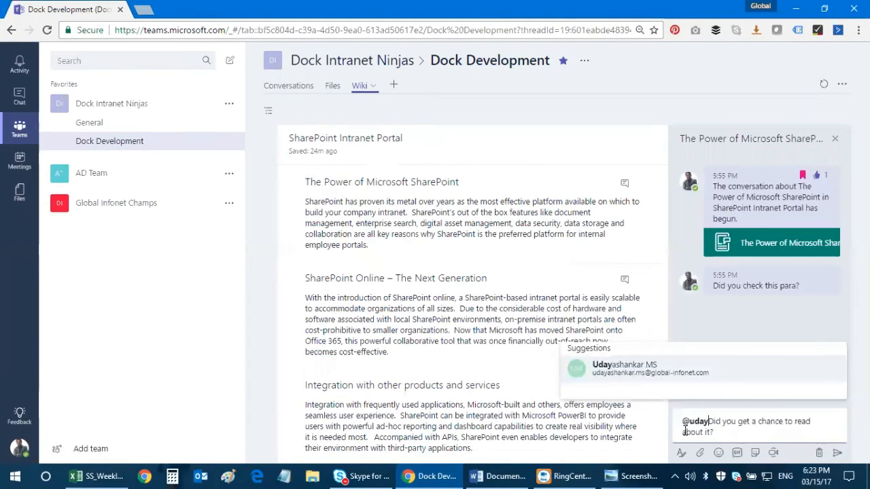
click(696, 383)
key(Return)
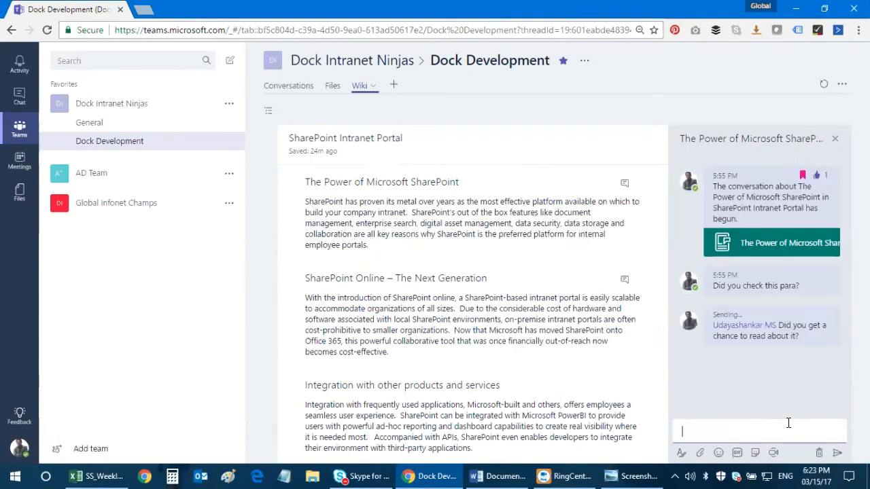
text(@uday)
key(ctrl+a)
key(BackSpace)
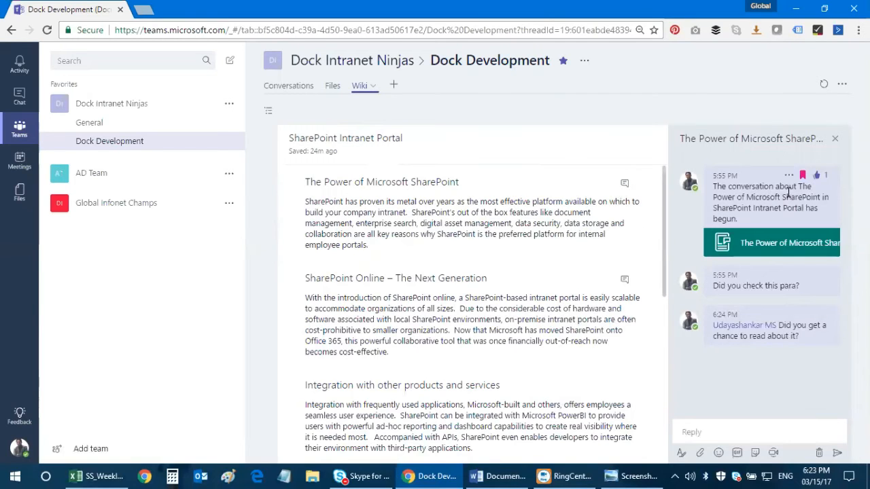
Close the wiki section conversation and open Dock Road Map 2017 in the General channel
click(832, 141)
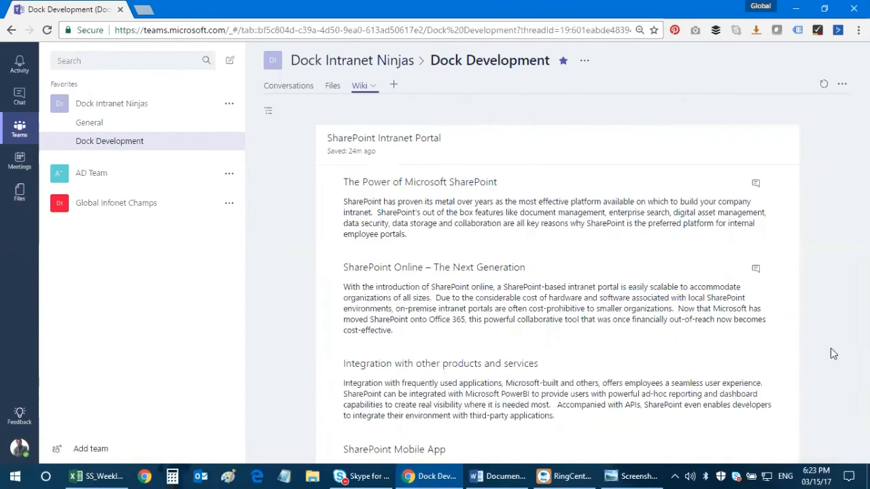
click(138, 129)
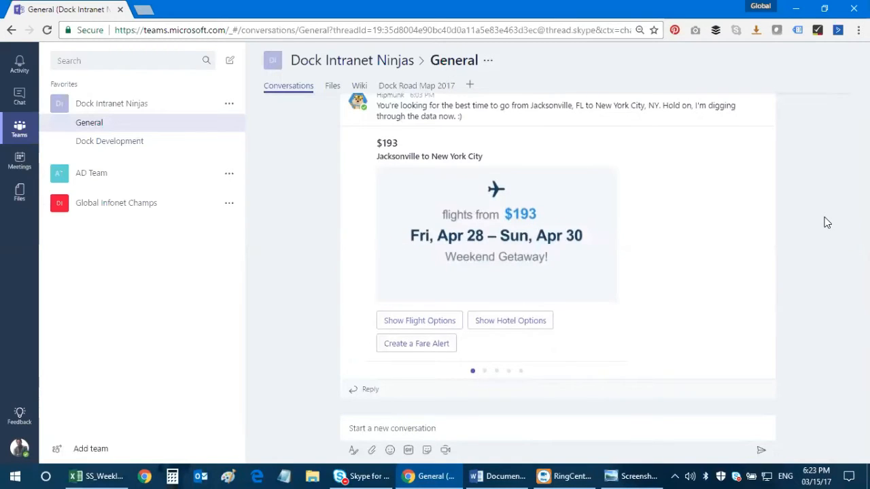
click(423, 89)
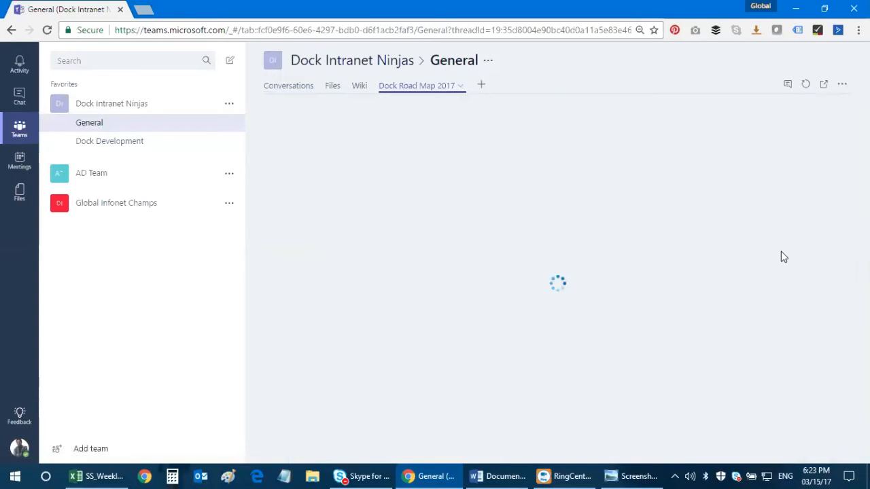
Check the Planner option among the apps available as tabs, and review the task cards on the Dock Road Map 2017 board
click(482, 85)
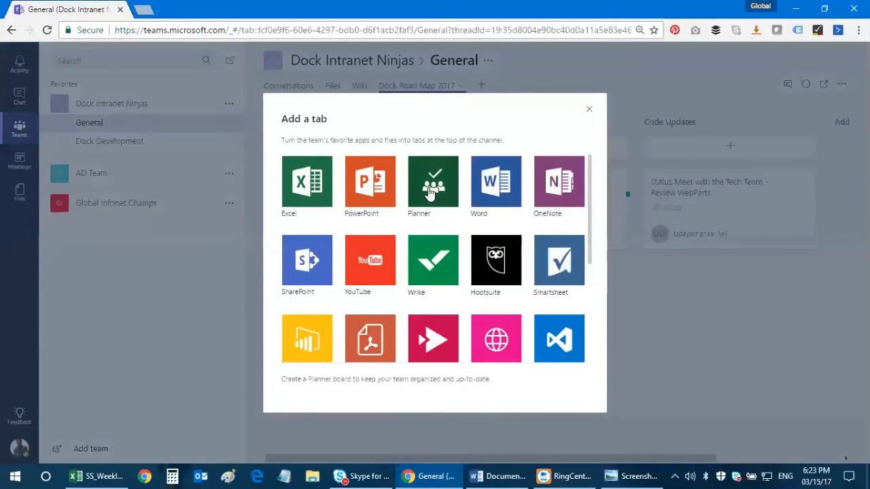
click(589, 110)
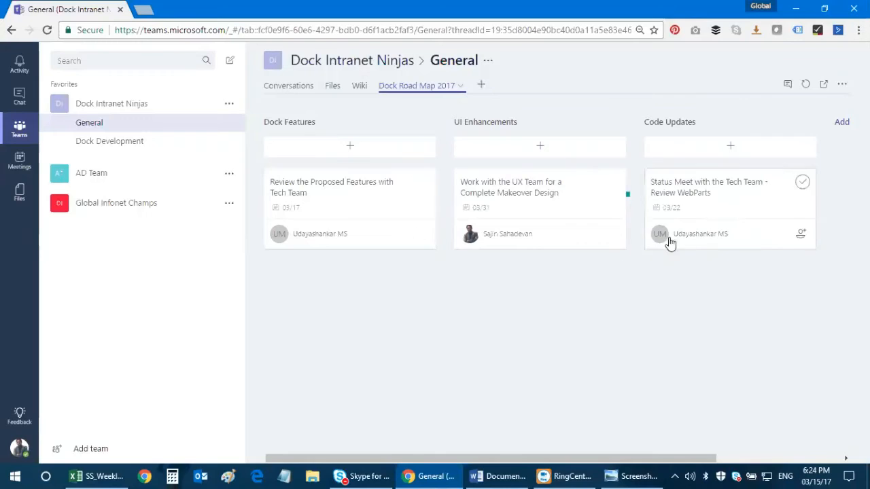
click(291, 213)
click(487, 347)
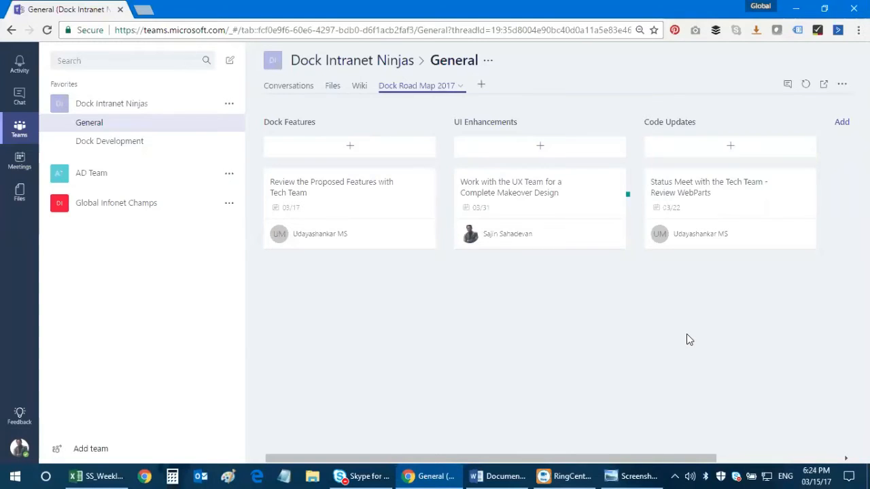
Find the Dock Road Map 2017 post in the General channel's conversations and open its reply box without posting anything
click(293, 88)
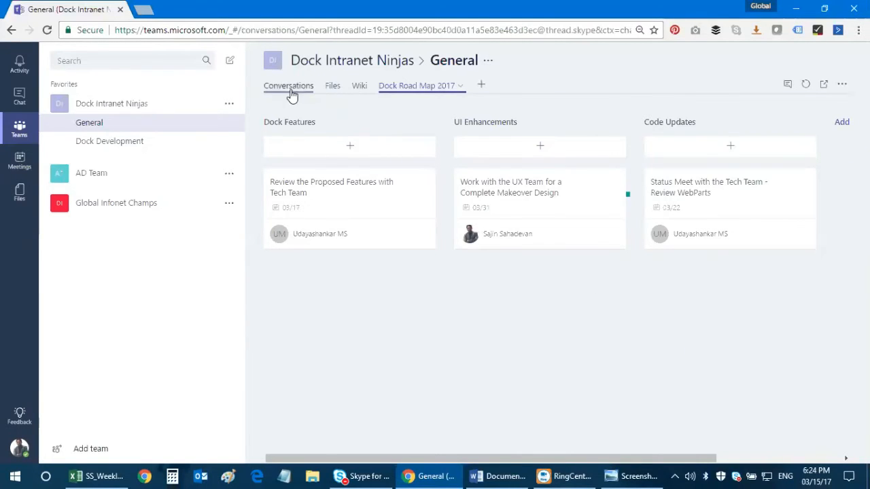
scroll(707, 352, up, 15)
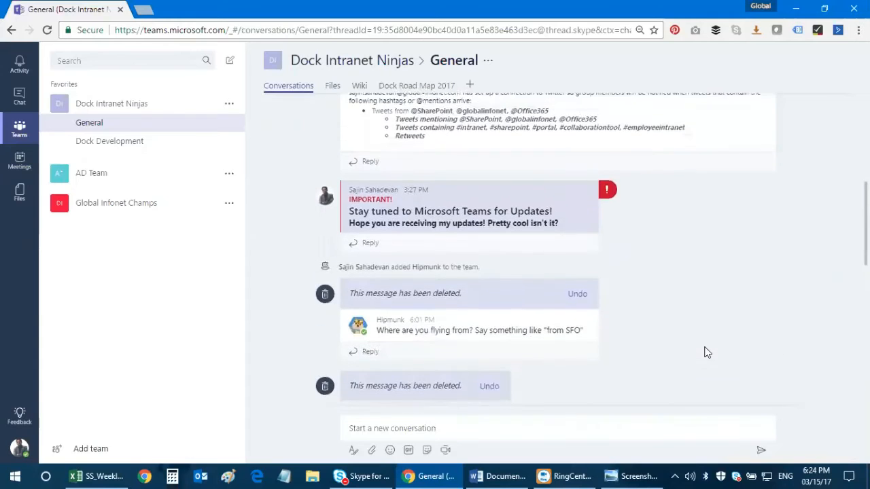
scroll(704, 351, up, 2)
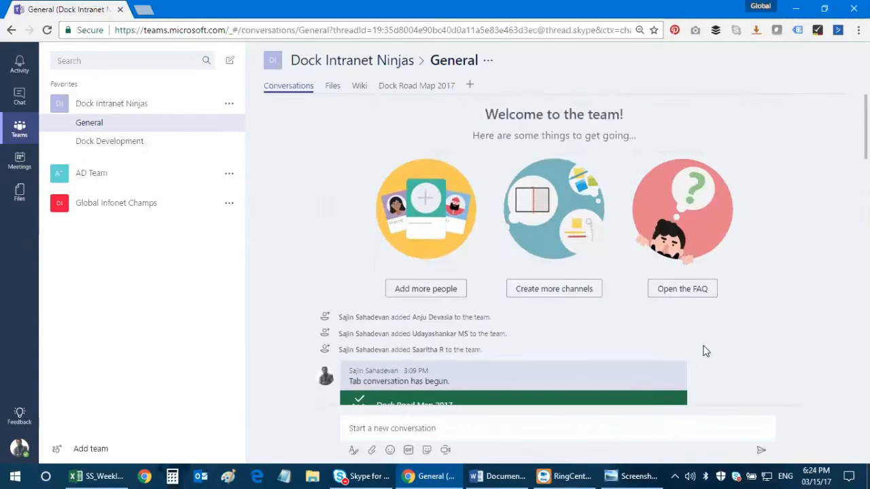
scroll(703, 353, down, 5)
scroll(700, 355, up, 3)
scroll(486, 266, up, 1)
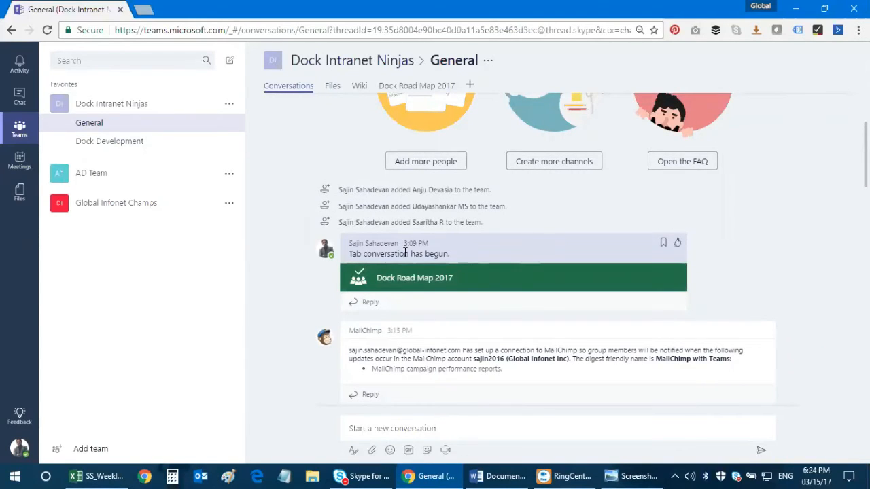
scroll(509, 280, down, 1)
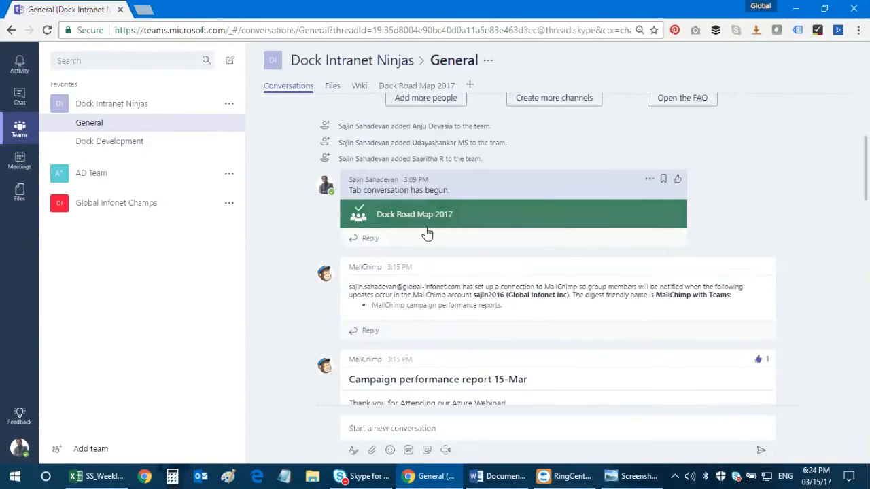
click(366, 243)
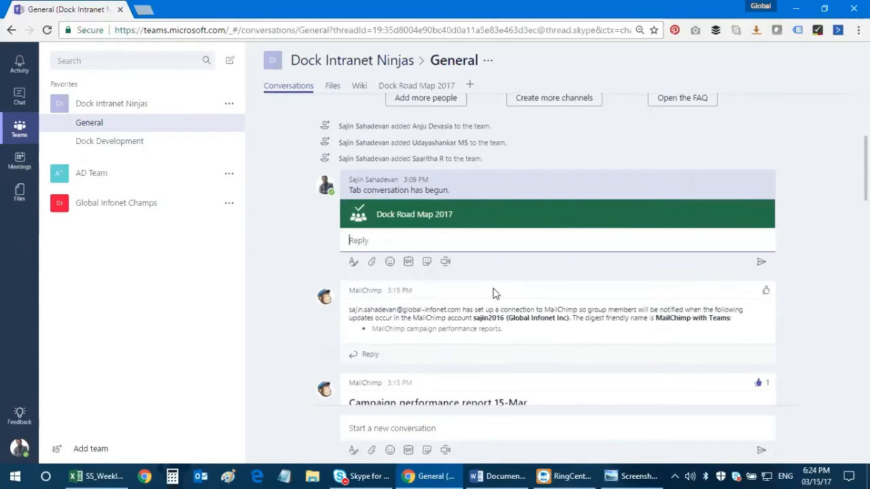
click(278, 346)
Expand MailChimp's "Campaign performance report 15-Mar" post in the General channel and examine its campaign statistics
scroll(508, 308, down, 3)
scroll(509, 308, up, 2)
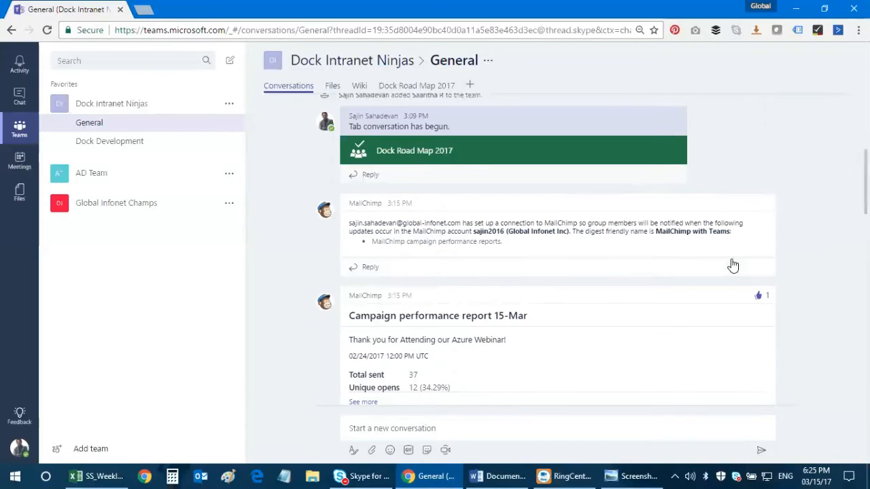
scroll(730, 269, down, 1)
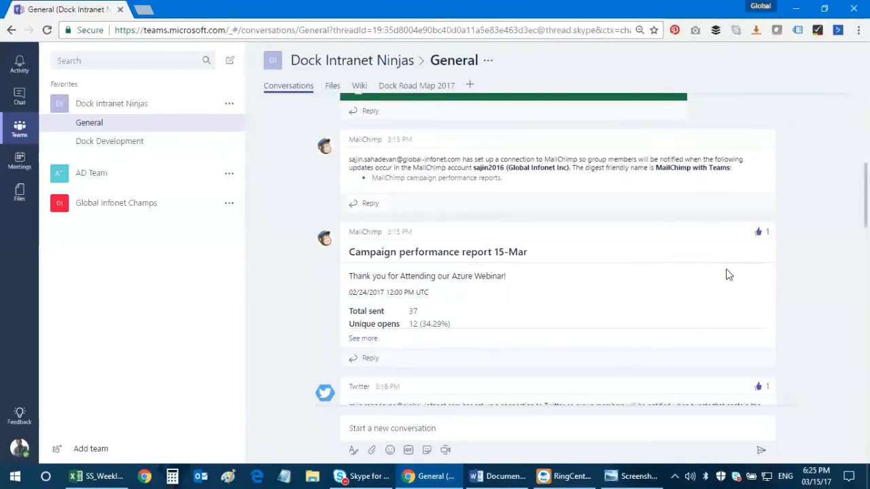
click(363, 339)
scroll(715, 255, up, 15)
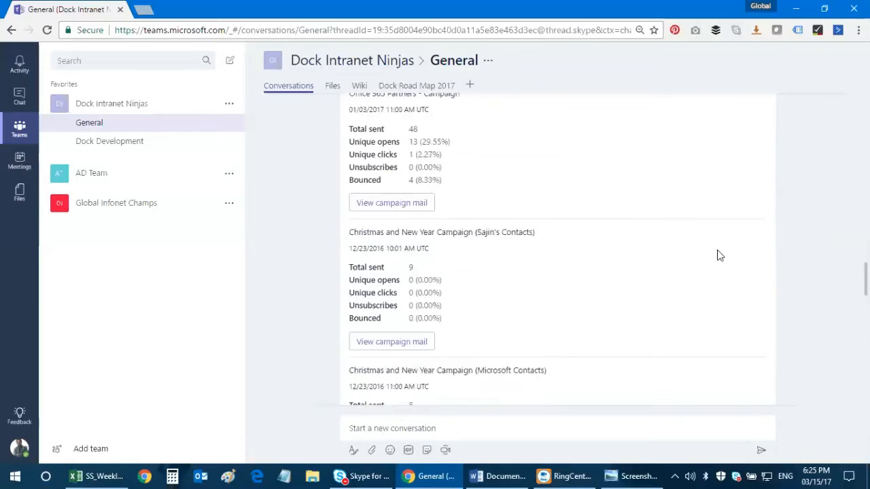
scroll(715, 255, up, 15)
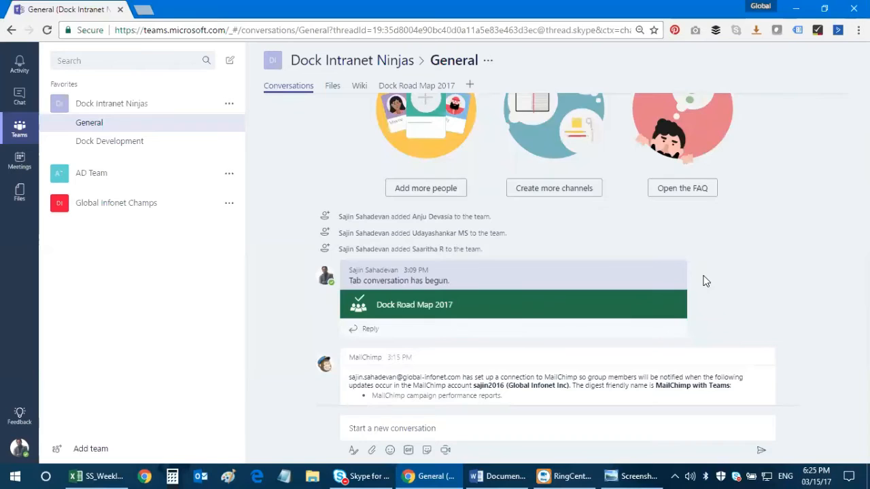
scroll(705, 280, down, 2)
scroll(703, 278, down, 3)
scroll(689, 278, up, 1)
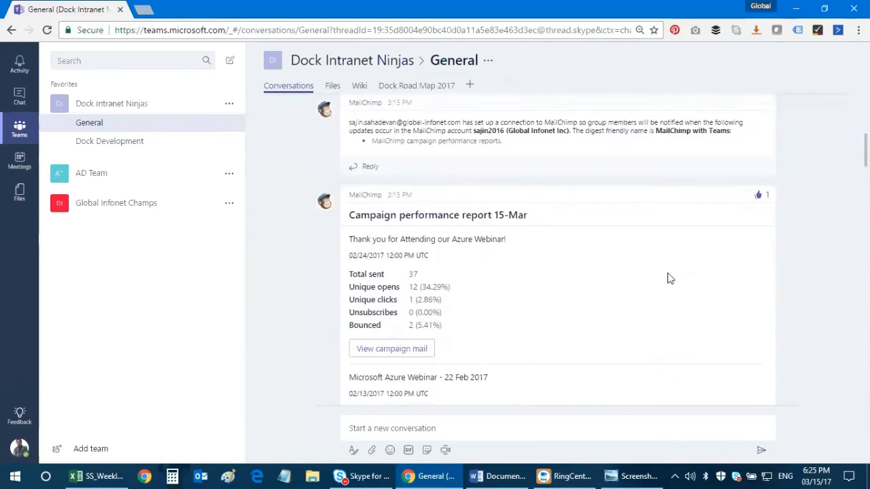
scroll(621, 304, down, 3)
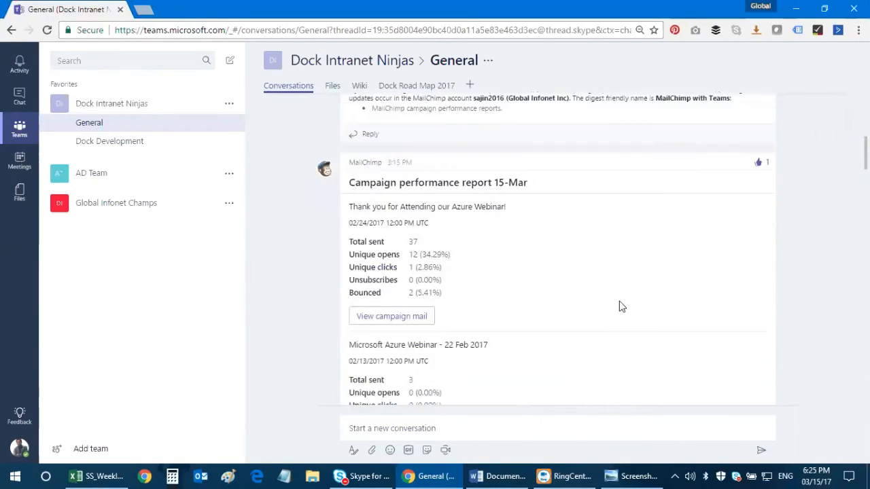
scroll(589, 301, up, 1)
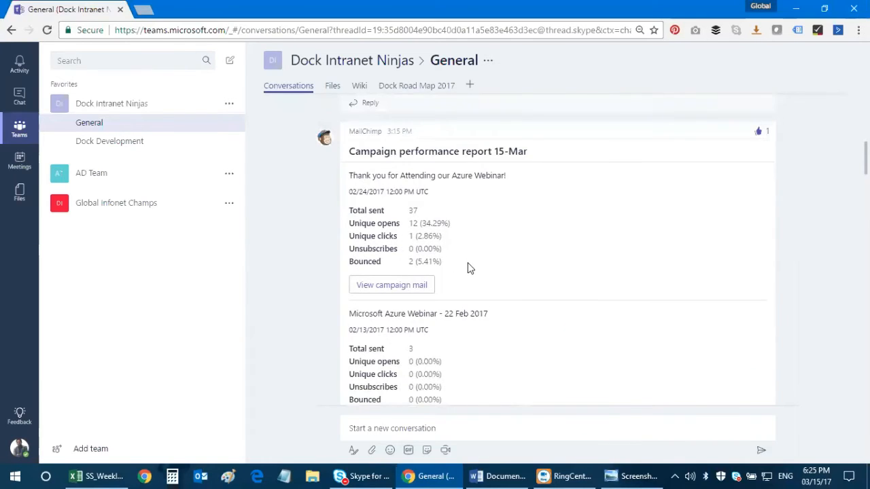
Examine the remaining campaign entries in MailChimp's expanded performance report, down to the Christmas and New Year campaigns
scroll(468, 269, down, 4)
scroll(467, 272, up, 4)
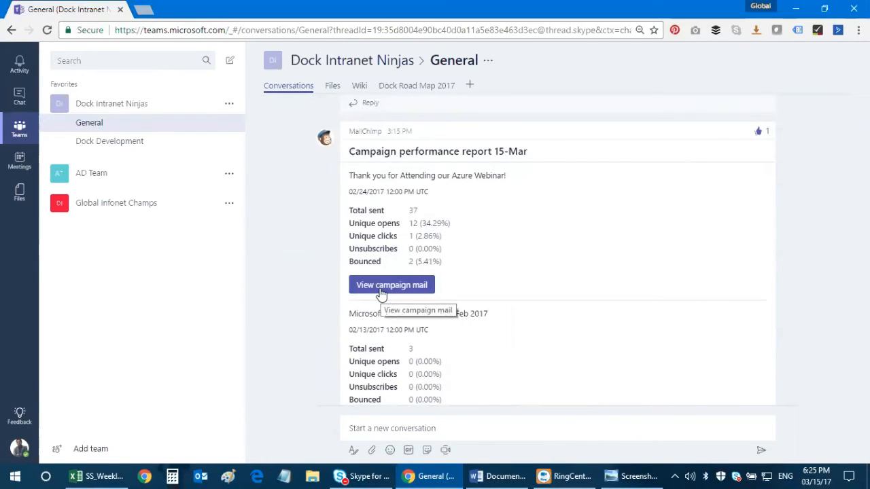
scroll(547, 291, down, 6)
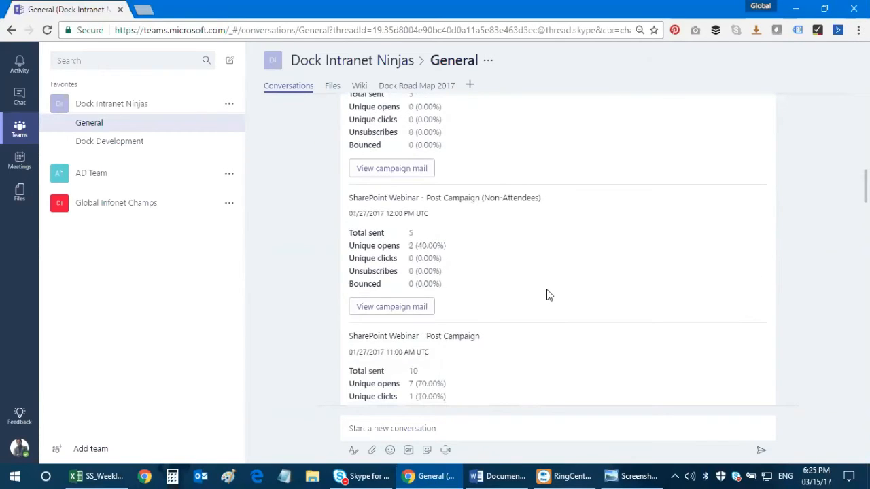
scroll(549, 295, down, 4)
scroll(490, 265, up, 2)
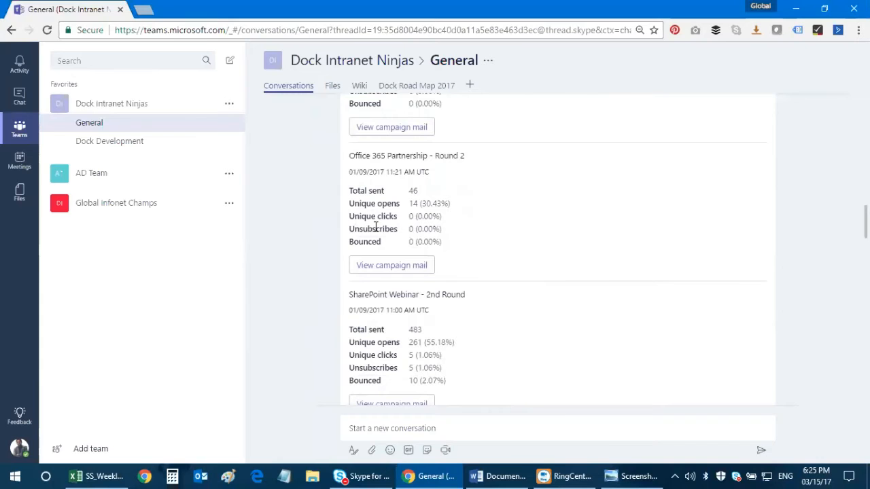
scroll(463, 250, down, 1)
scroll(463, 237, down, 3)
scroll(416, 129, up, 1)
scroll(492, 263, down, 9)
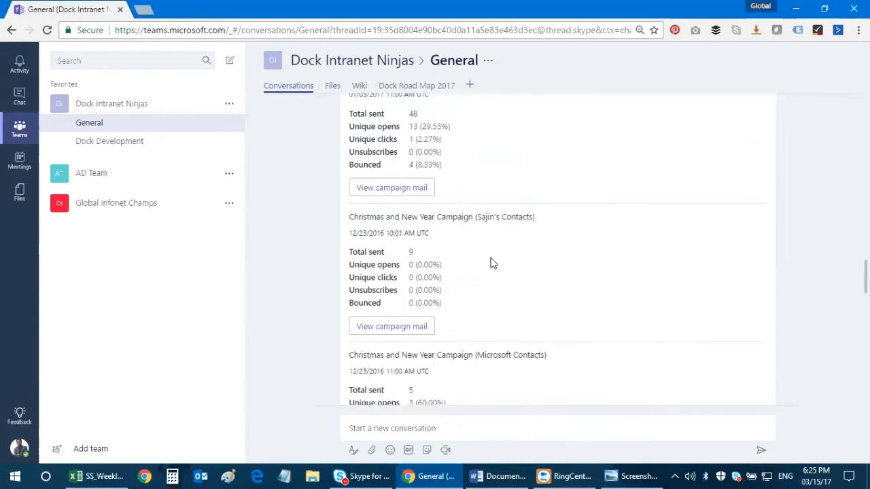
scroll(511, 284, up, 4)
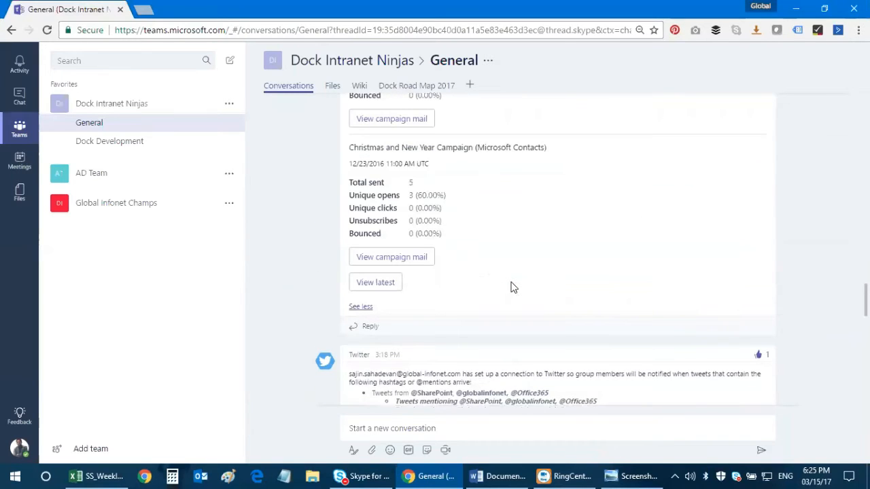
scroll(513, 287, up, 10)
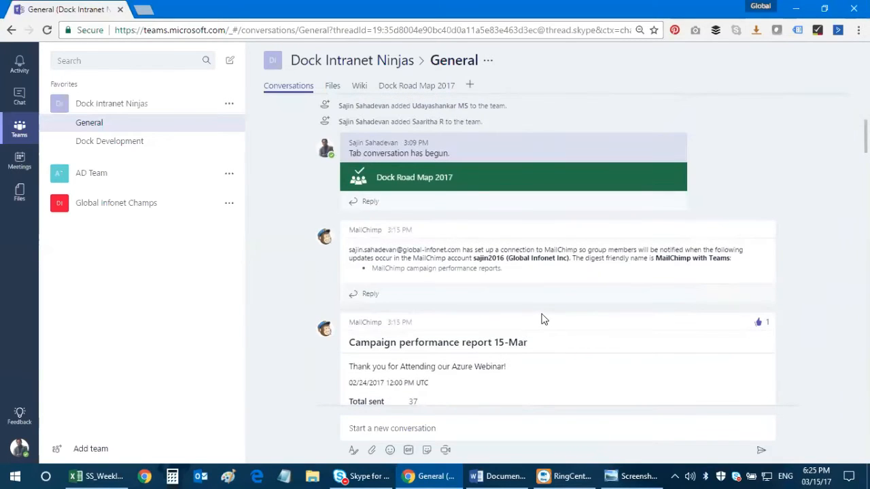
Examine the Twitter connector post in the General channel for its tracked accounts, mentions and hashtags
scroll(722, 318, down, 10)
scroll(718, 318, down, 10)
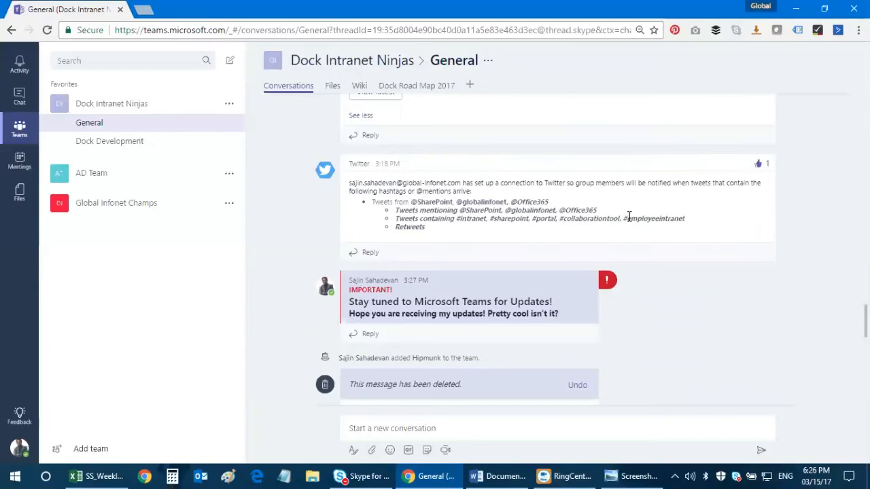
triple_click(409, 202)
click(440, 235)
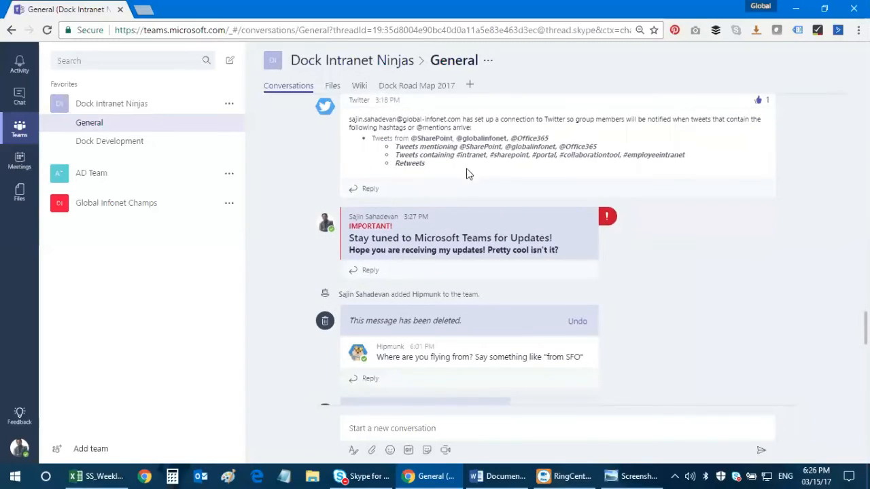
scroll(475, 232, up, 1)
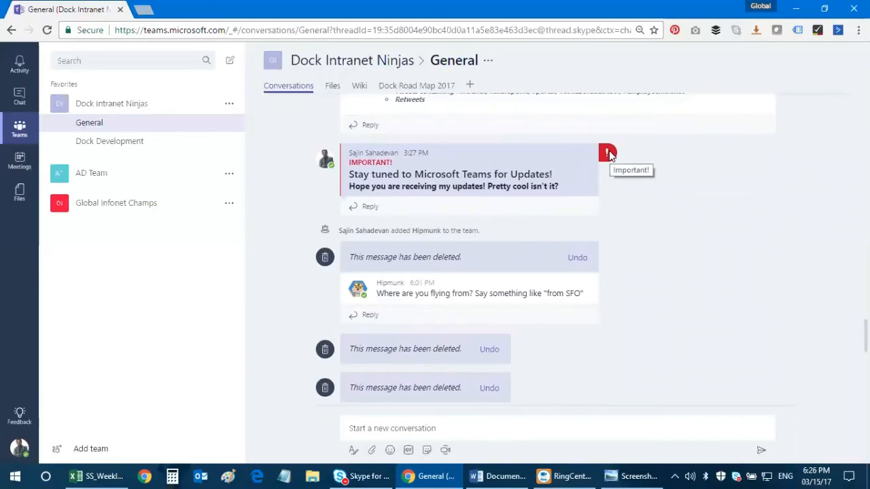
Review the important announcement "Stay tuned to Microsoft Teams for Updates!" together with the Twitter and Hipmunk posts around it
scroll(646, 283, up, 1)
scroll(647, 286, up, 5)
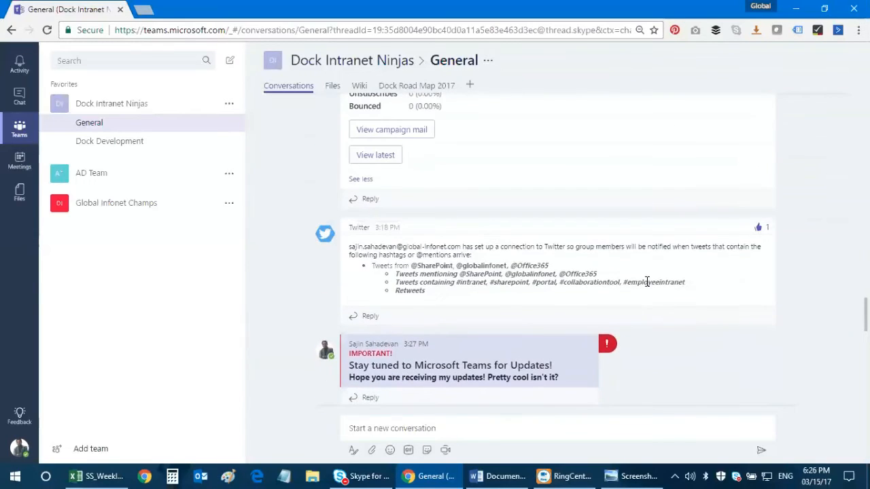
scroll(622, 186, up, 5)
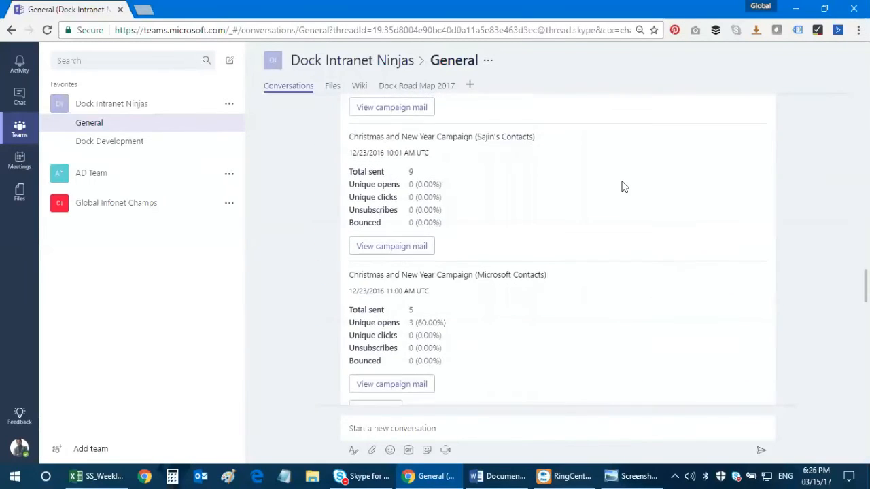
scroll(632, 218, down, 12)
scroll(650, 259, down, 1)
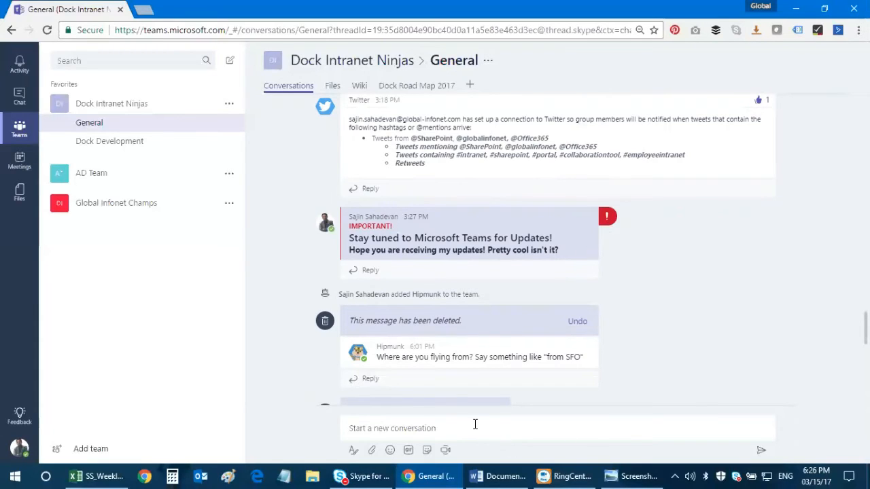
scroll(596, 376, down, 1)
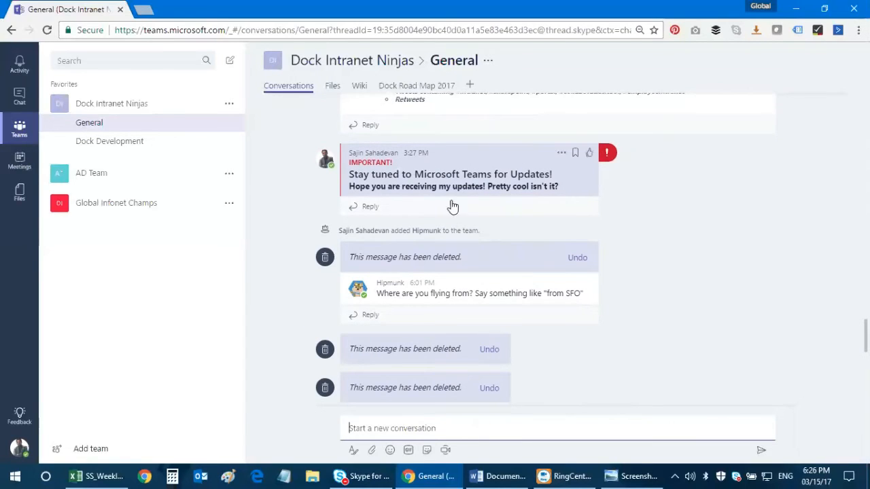
scroll(645, 248, down, 1)
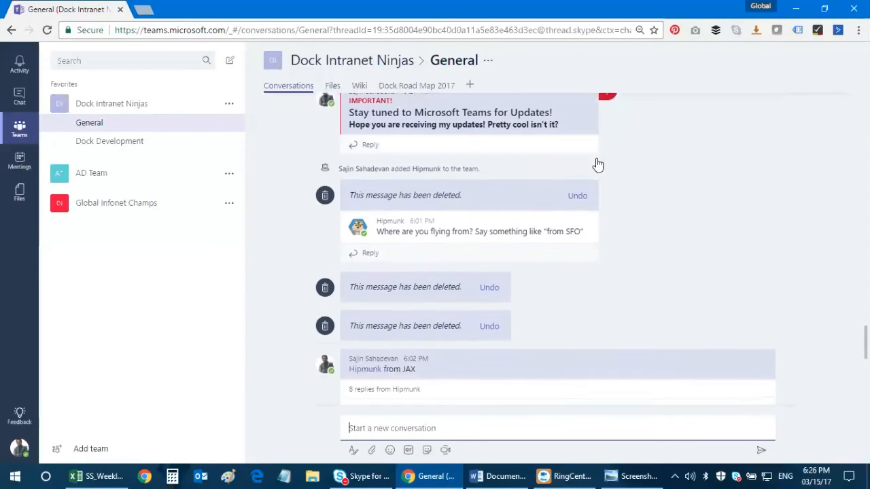
scroll(596, 166, down, 2)
scroll(618, 172, up, 5)
scroll(618, 174, down, 2)
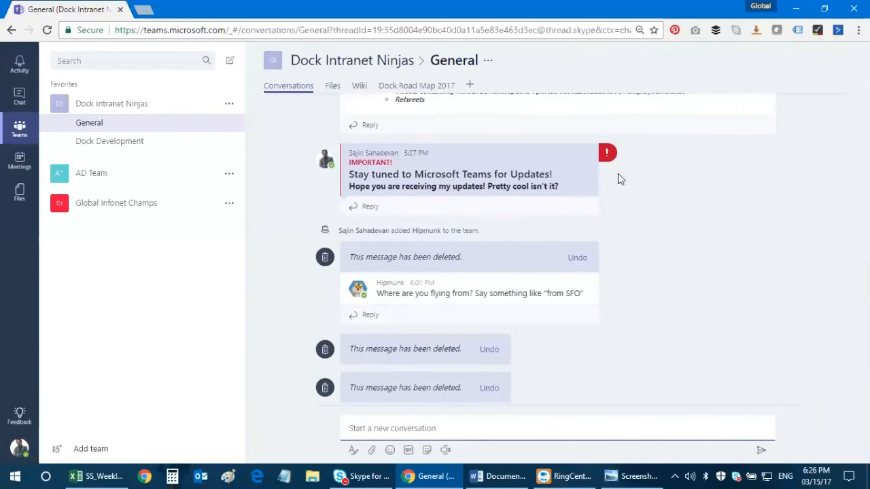
Open the connectors available for the General channel of the Dock Intranet Ninjas team
click(229, 124)
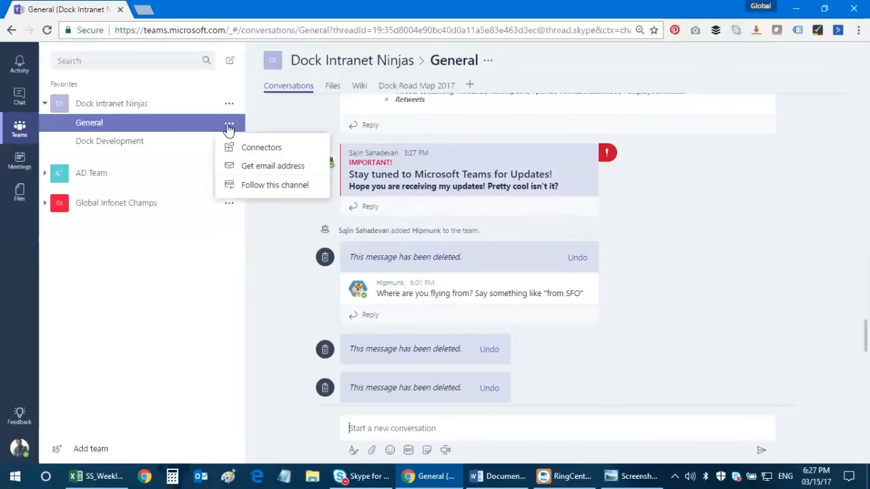
click(650, 331)
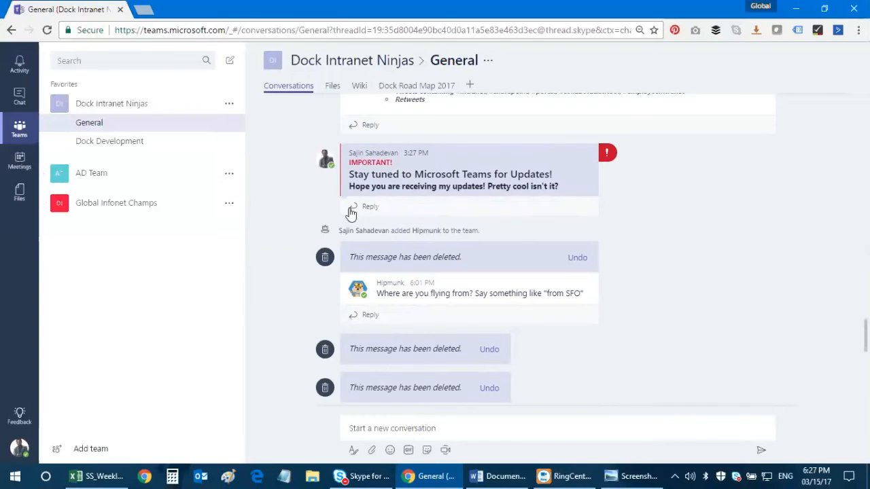
click(229, 124)
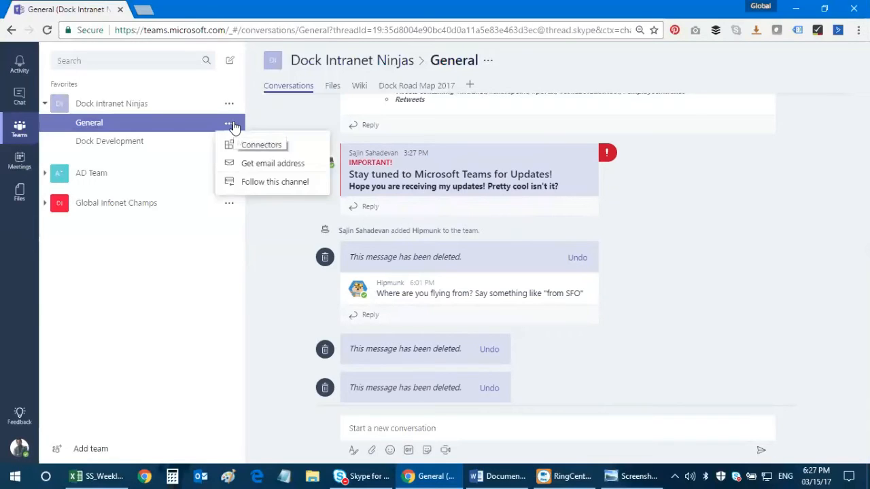
click(290, 147)
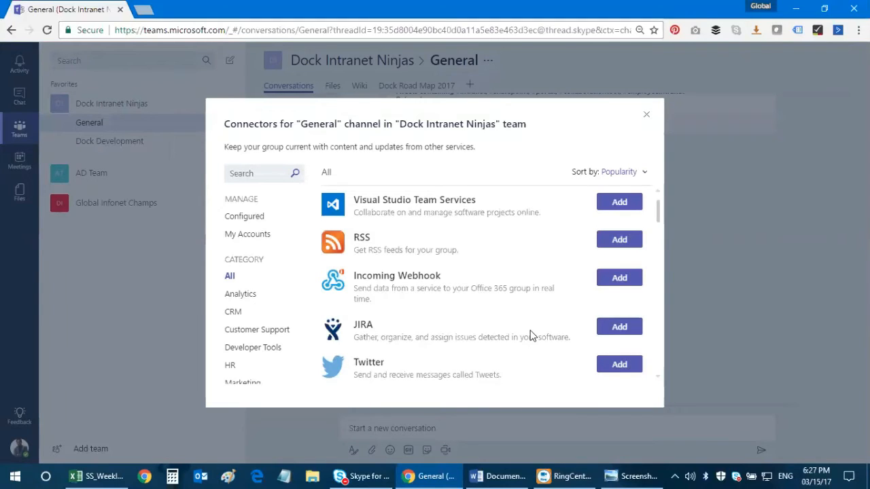
Browse the full list of connectors, from the most popular services through to Zendesk, without adding any
scroll(523, 291, down, 1)
scroll(404, 373, up, 1)
scroll(404, 347, down, 1)
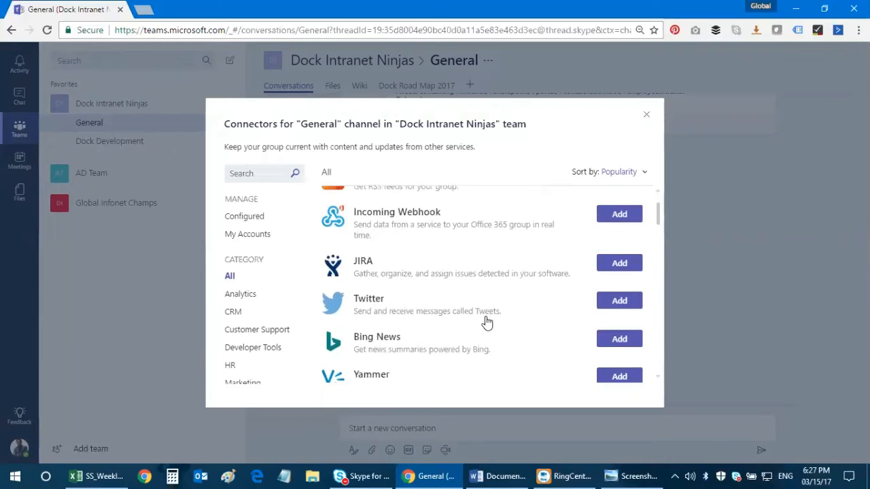
scroll(479, 321, down, 2)
scroll(469, 317, up, 1)
scroll(467, 297, down, 1)
scroll(474, 298, up, 1)
scroll(408, 310, down, 2)
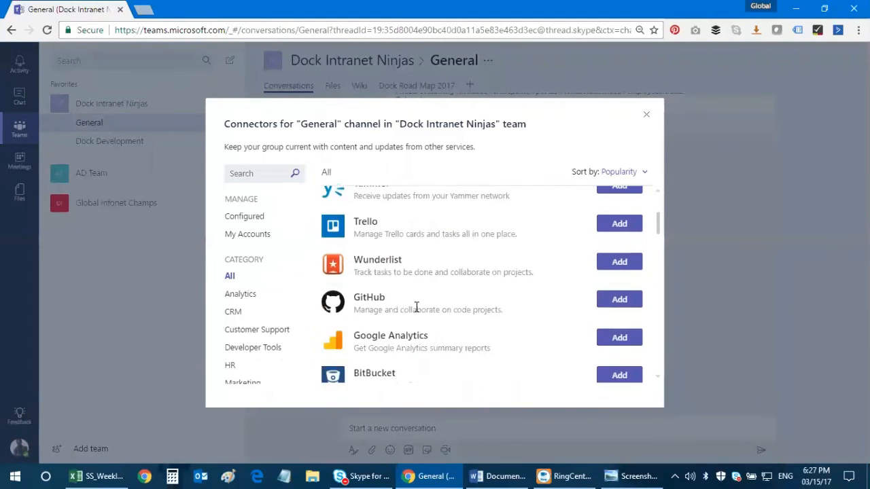
scroll(431, 305, down, 10)
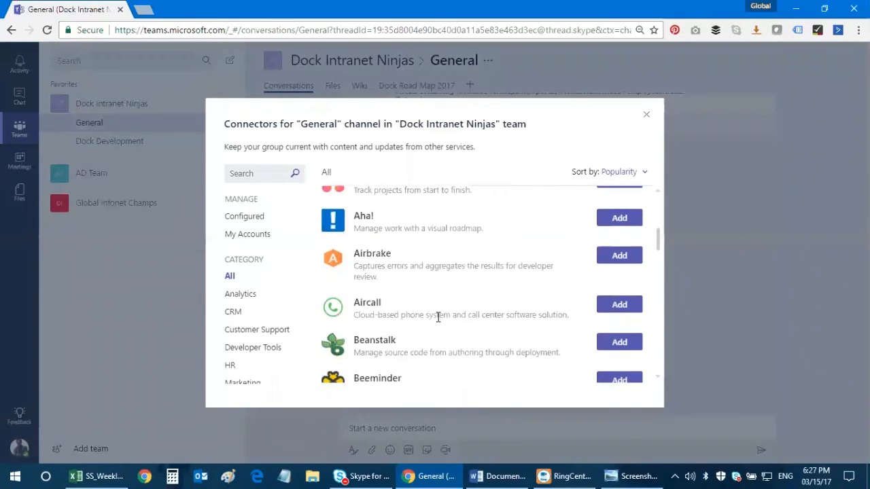
scroll(439, 318, down, 12)
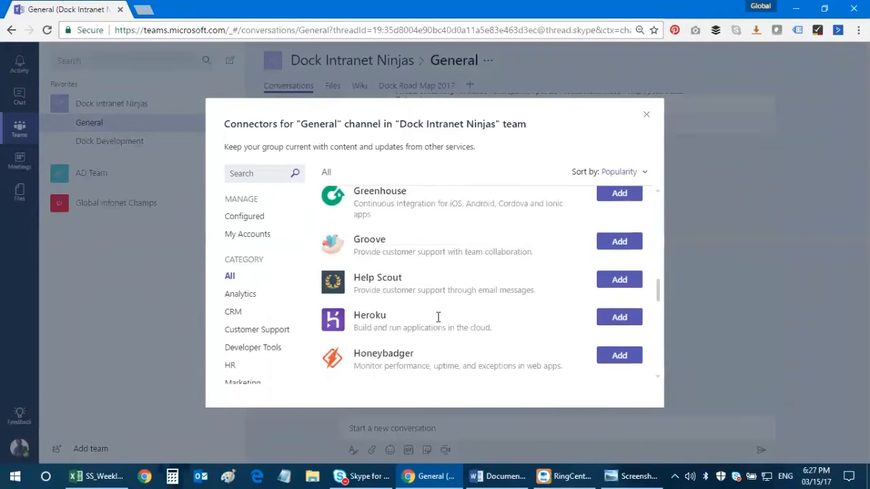
scroll(438, 318, down, 8)
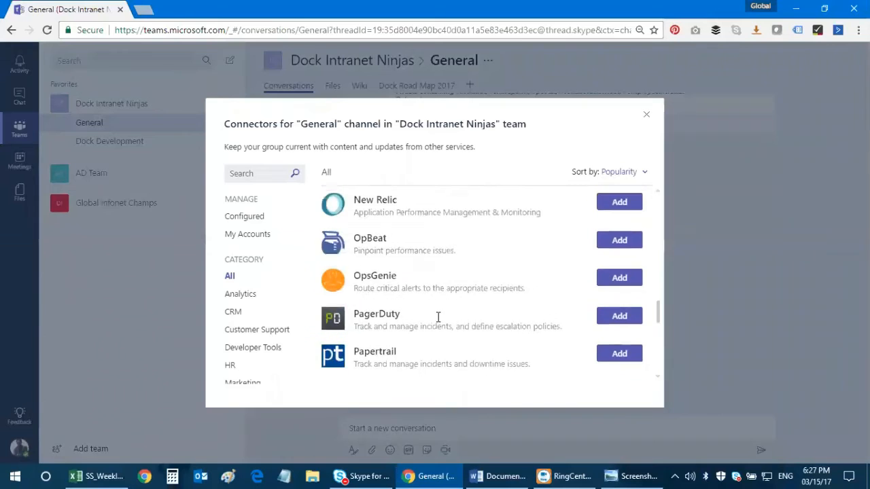
scroll(437, 327, down, 3)
scroll(398, 314, up, 3)
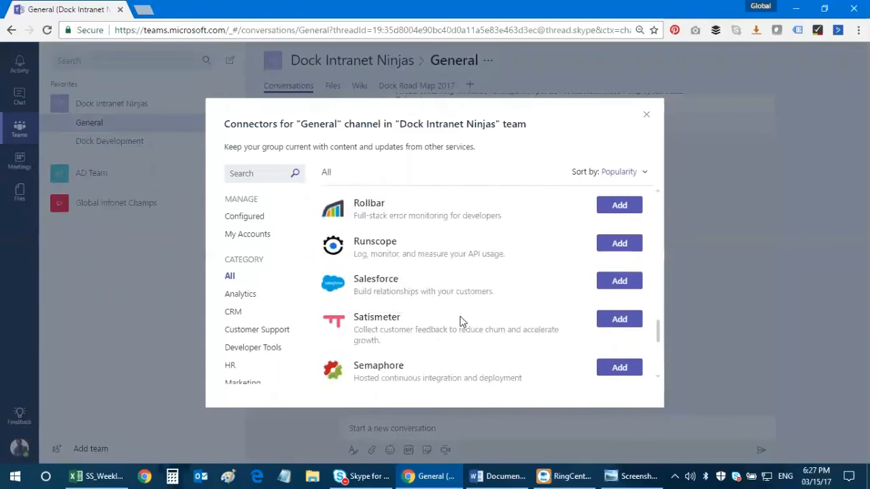
scroll(442, 306, down, 2)
scroll(424, 284, down, 3)
scroll(435, 294, up, 2)
scroll(438, 297, down, 5)
scroll(437, 297, down, 3)
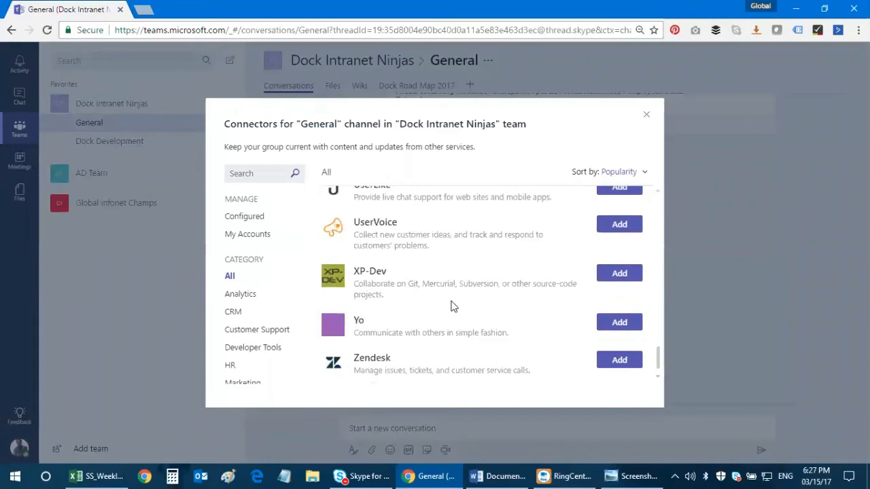
scroll(435, 357, up, 8)
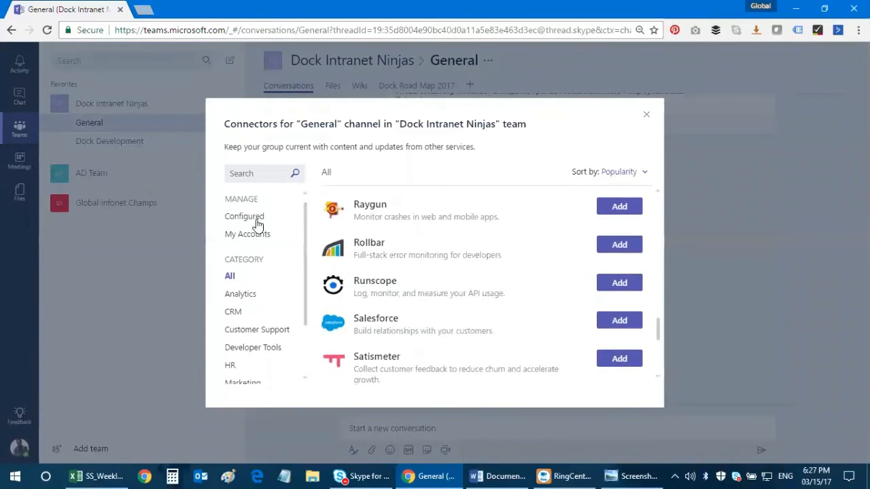
Review the connectors in the Analytics, CRM, Developer Tools, HR, Marketing and Project Management categories, and close the connectors dialog
scroll(251, 318, down, 1)
click(242, 233)
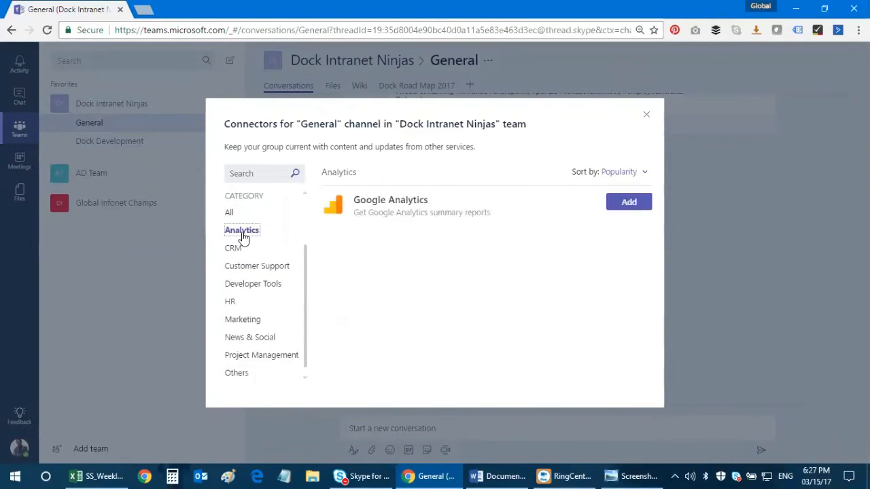
click(234, 249)
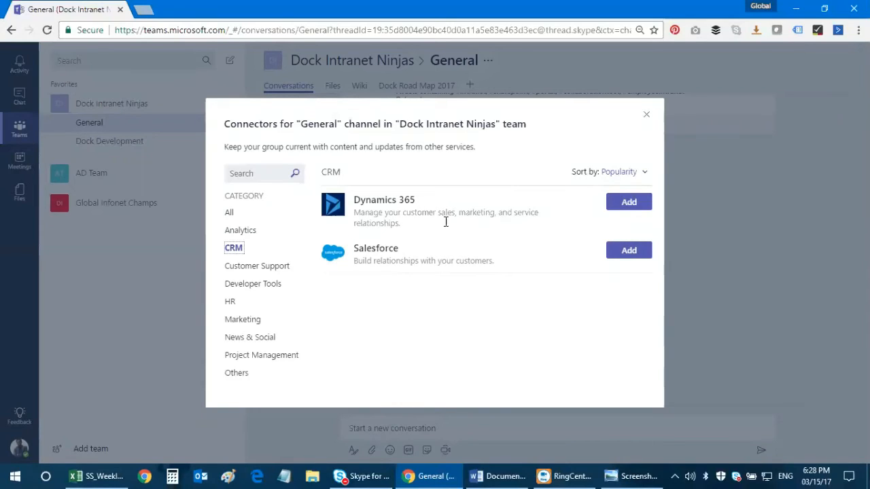
click(242, 285)
click(231, 304)
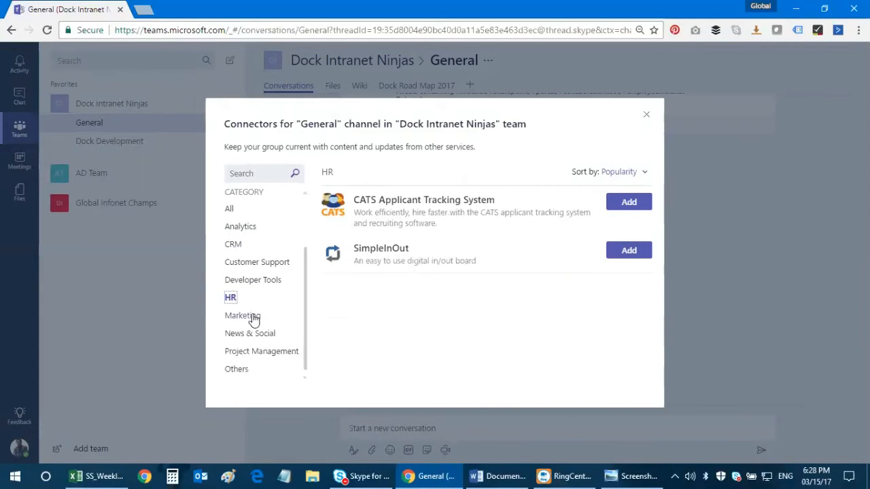
click(243, 321)
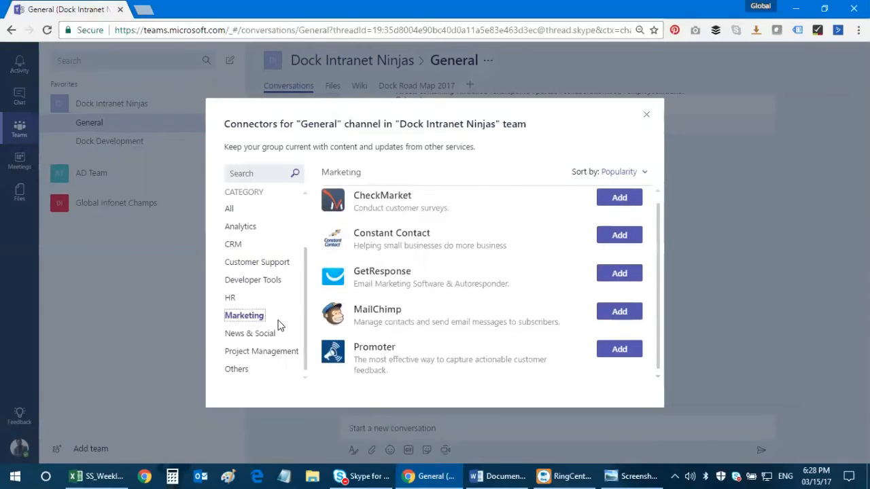
click(259, 356)
scroll(540, 290, down, 2)
scroll(538, 295, up, 2)
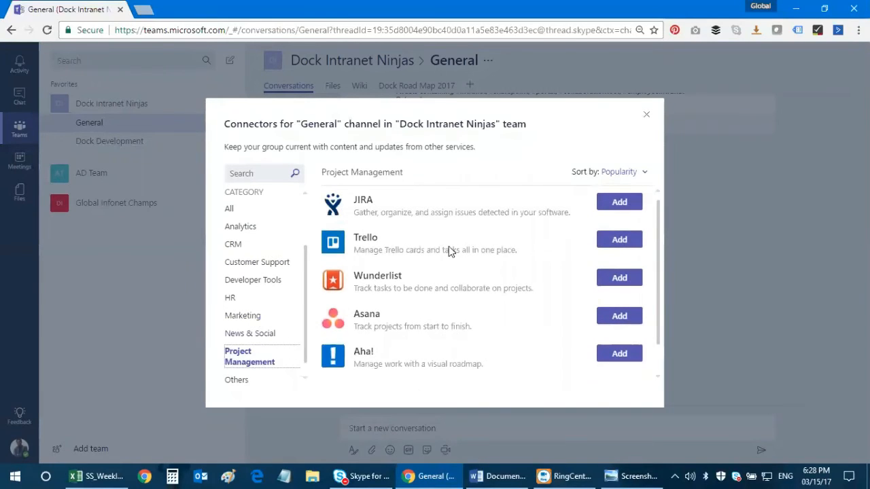
click(646, 114)
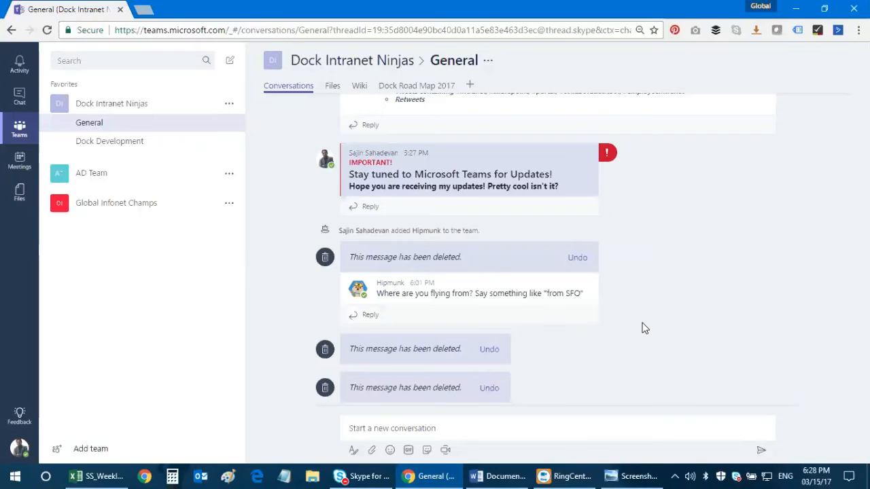
Post a new conversation in the General channel mentioning the Hipmunk bot with the text "travel from JAX to JFK"
scroll(645, 329, down, 1)
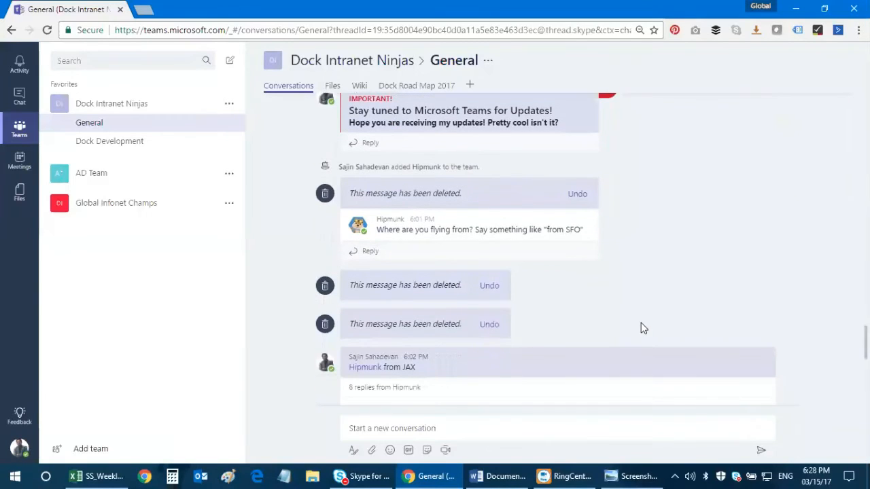
click(427, 427)
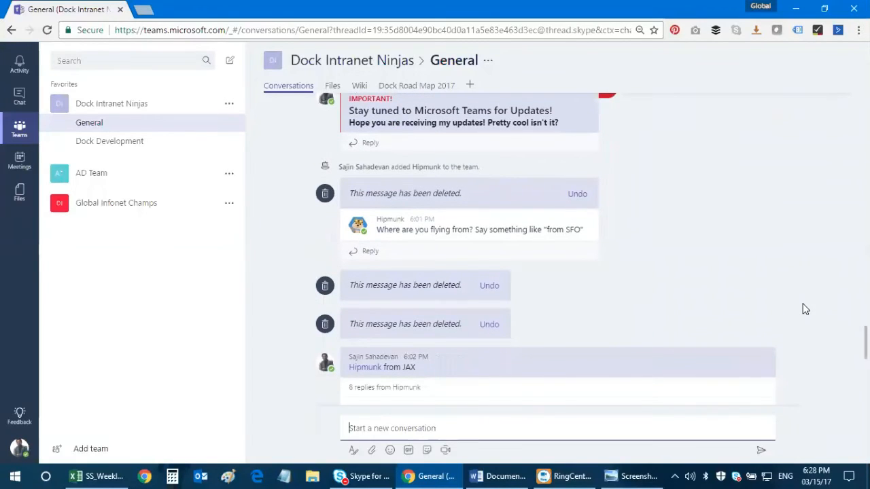
text(@hip)
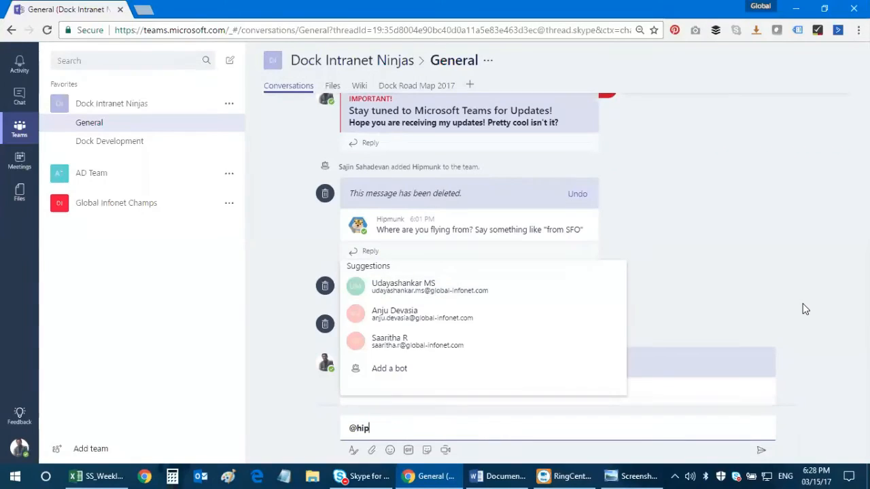
text(munk)
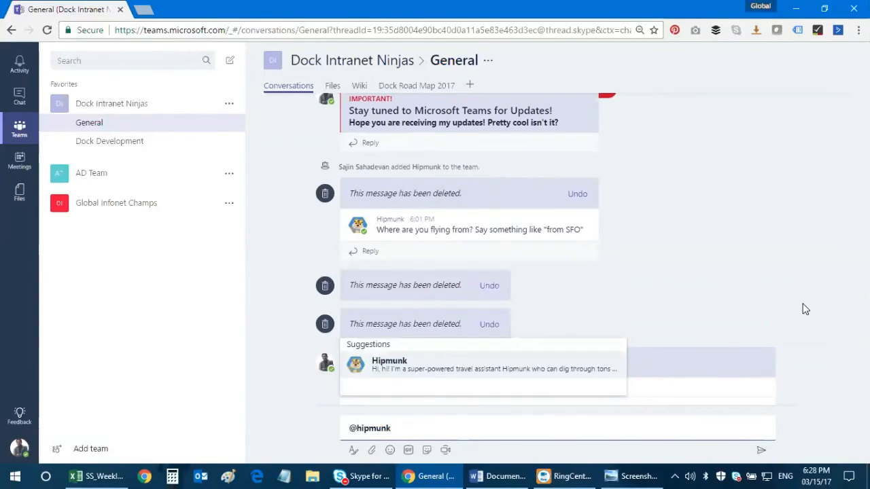
key(Return)
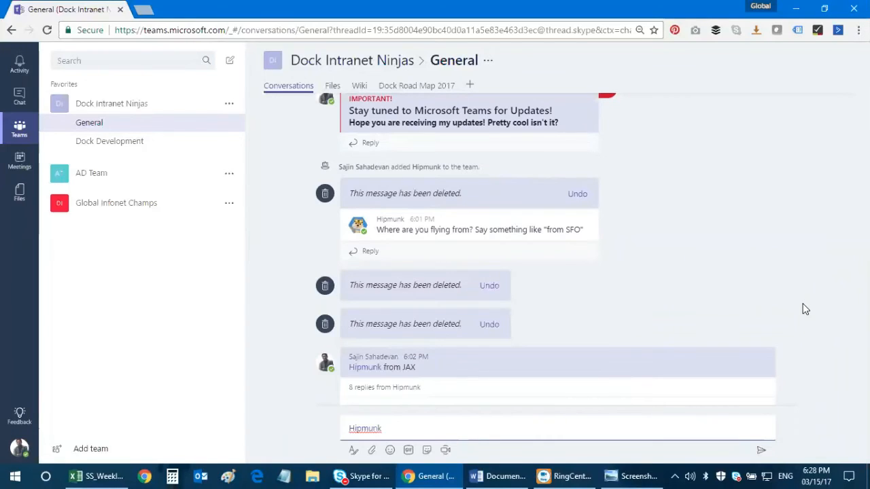
text(travel from JAX to JFK)
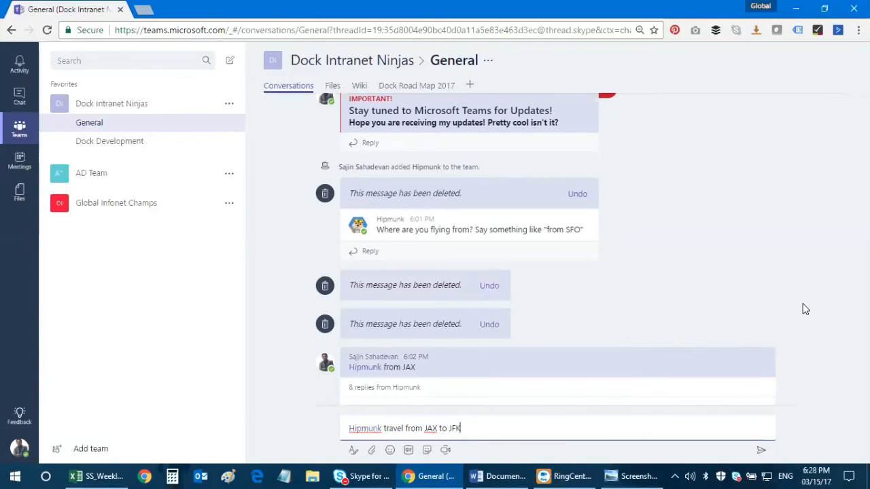
key(Return)
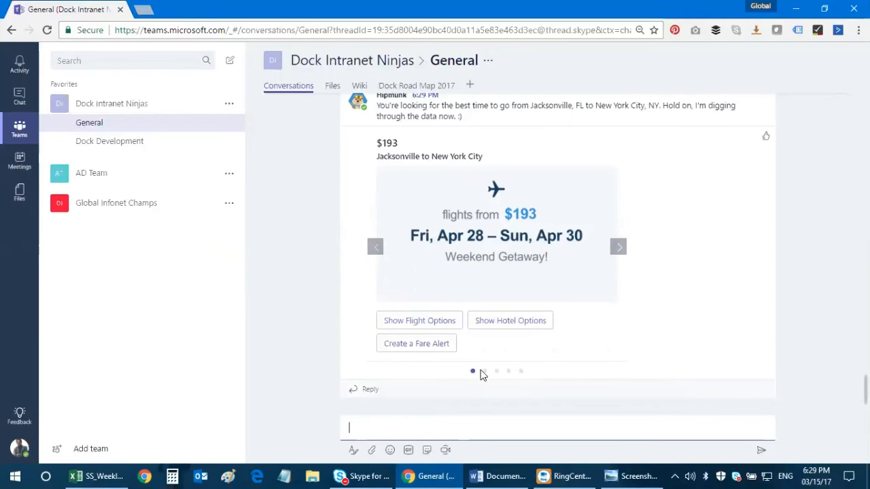
Go through all of Hipmunk's flight suggestion cards for the Jacksonville to New York City trip, up to the "More options for you" card
click(618, 248)
click(619, 248)
click(619, 248)
click(619, 247)
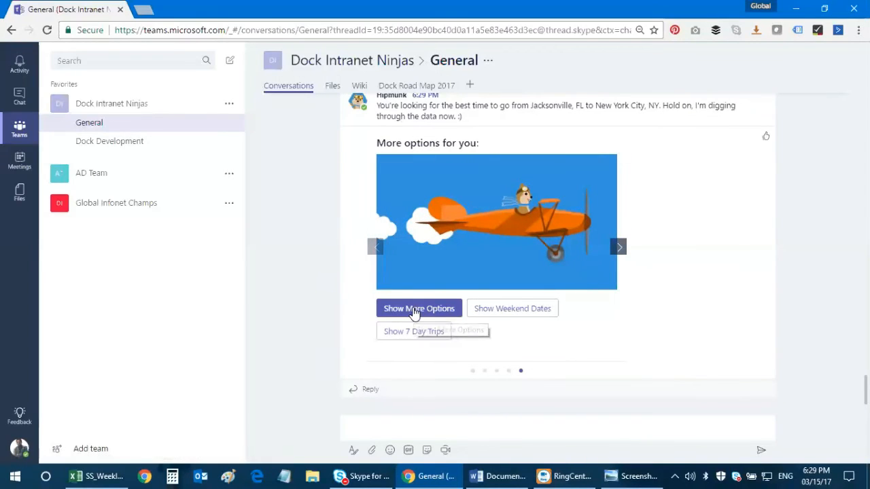
scroll(610, 346, up, 1)
scroll(813, 341, down, 1)
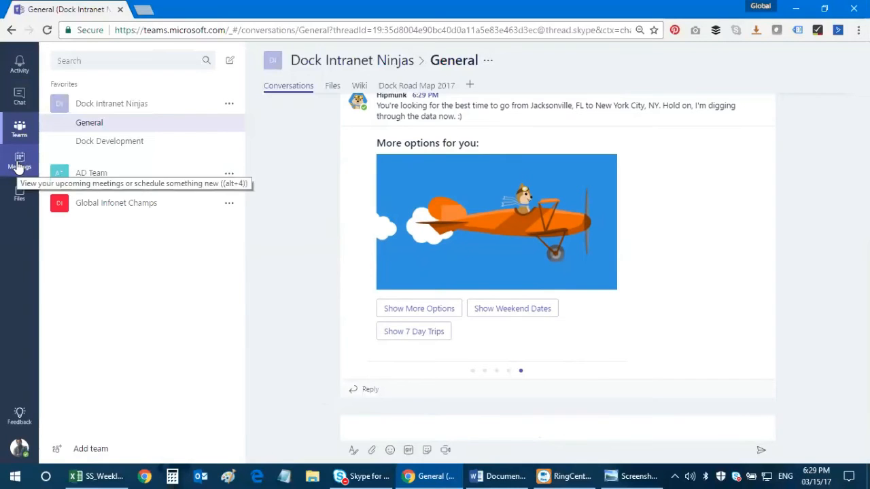
Open the chat with the last suggested contact and bring up the list of discoverable bots
click(22, 101)
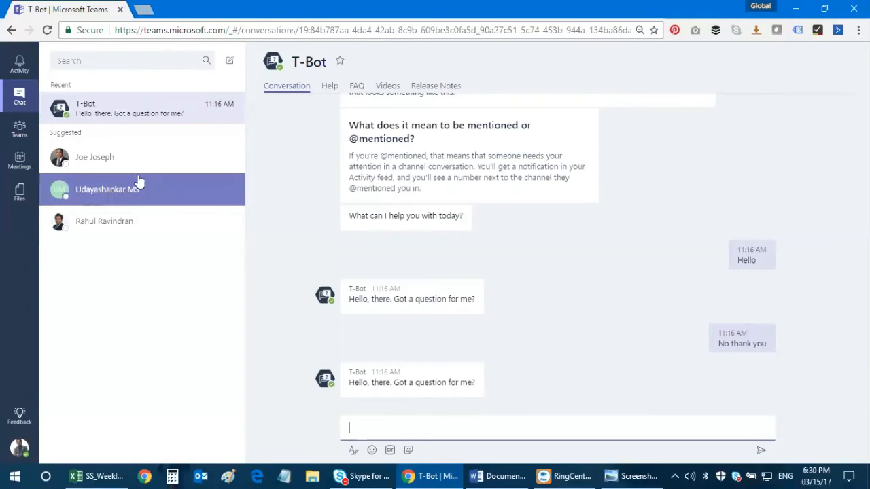
click(151, 228)
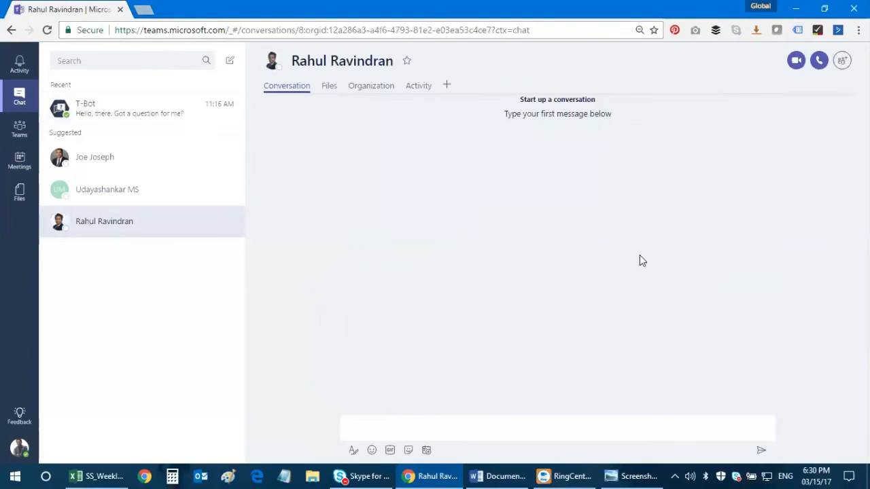
click(99, 63)
click(142, 223)
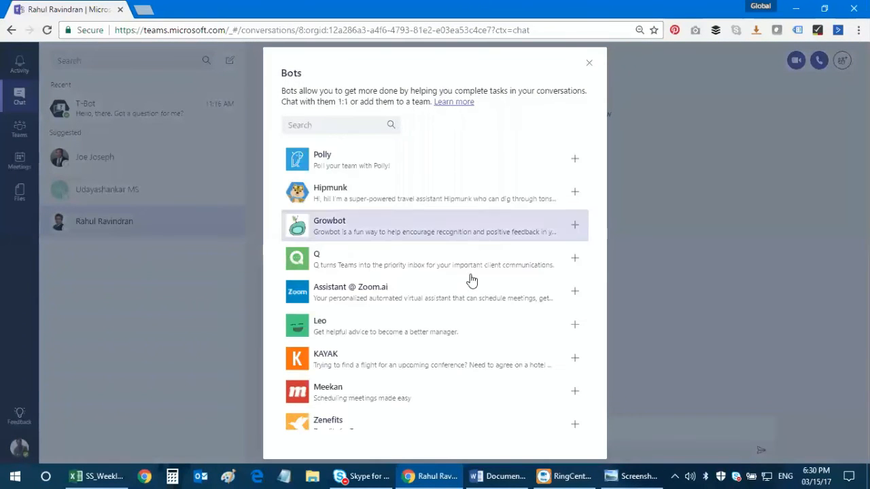
Browse the available bots from Polly through to Emojify without adding any, and close the Bots dialog
scroll(458, 307, down, 1)
scroll(458, 311, up, 1)
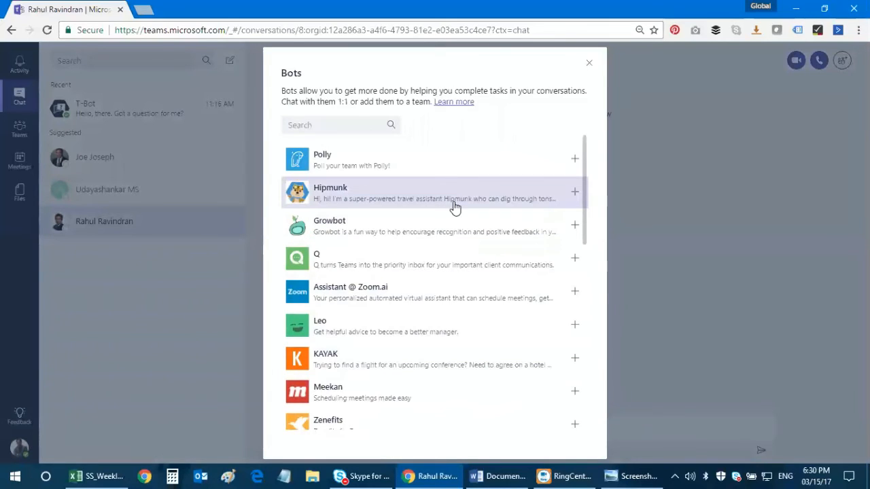
scroll(446, 206, down, 3)
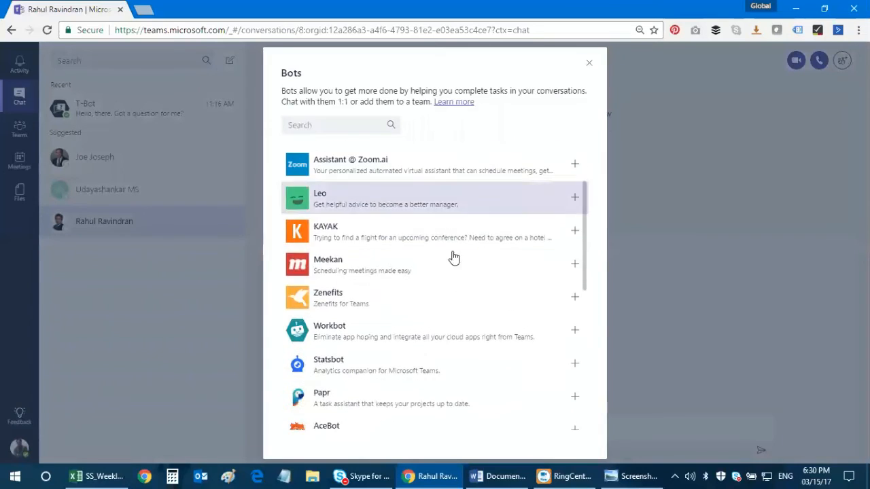
scroll(469, 292, down, 2)
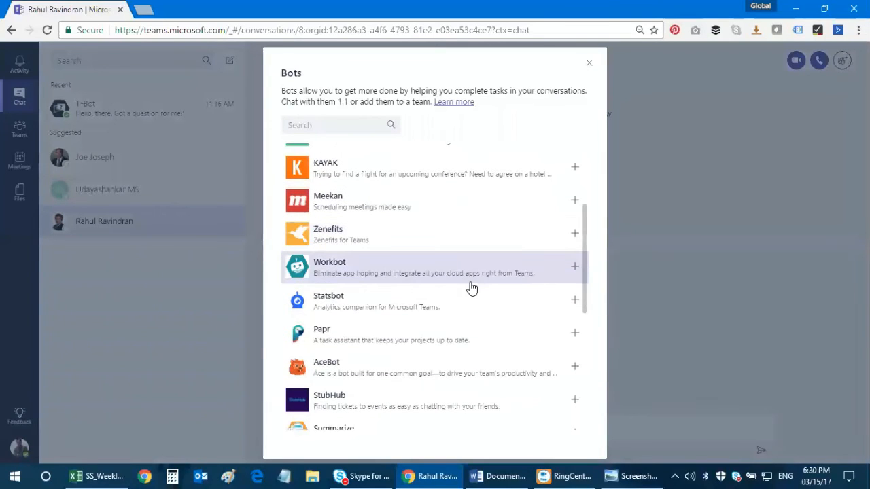
scroll(472, 289, down, 5)
scroll(472, 289, down, 4)
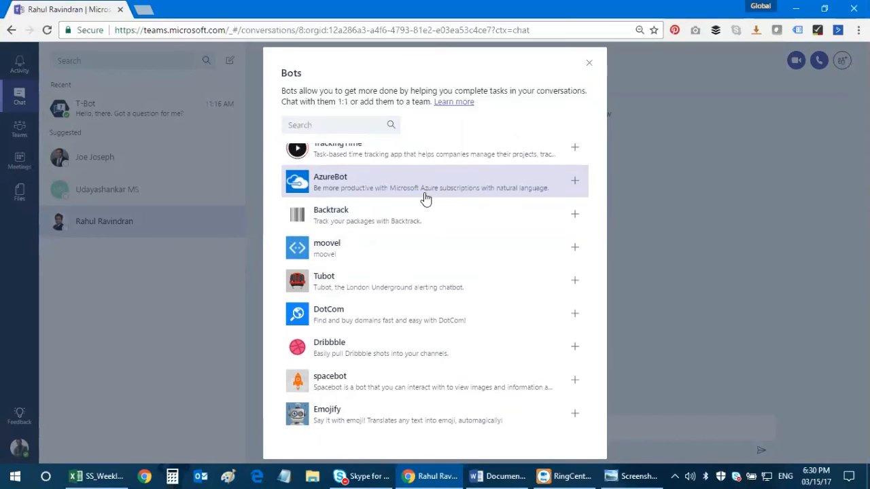
scroll(426, 204, down, 1)
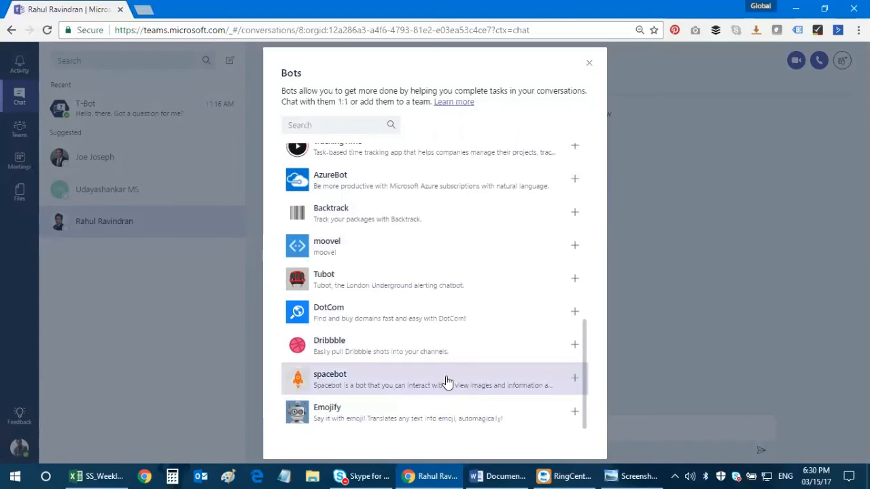
scroll(520, 241, up, 1)
scroll(520, 241, up, 5)
click(589, 65)
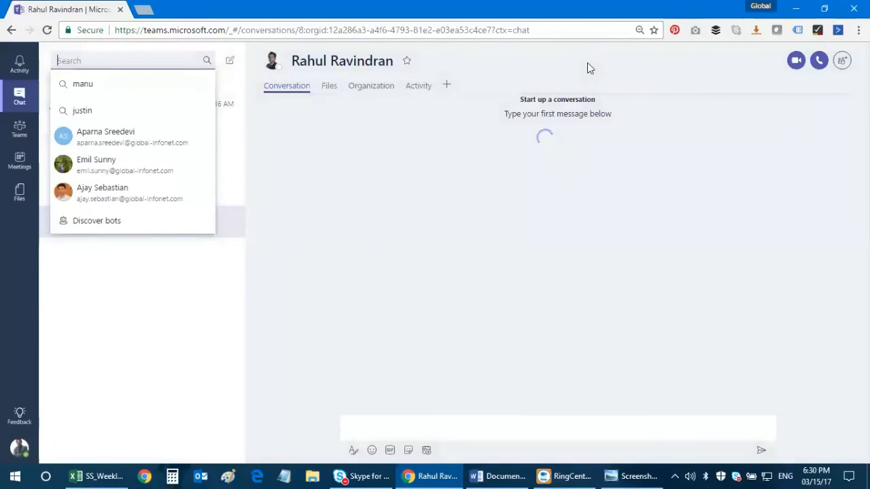
Open the Dock Development channel of the Dock Intranet Ninjas team and review its earlier posts and animated images
click(20, 135)
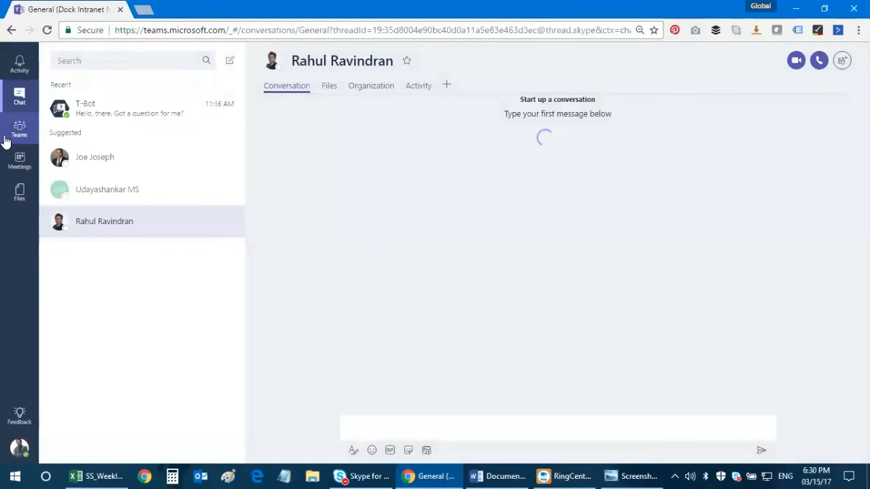
click(168, 143)
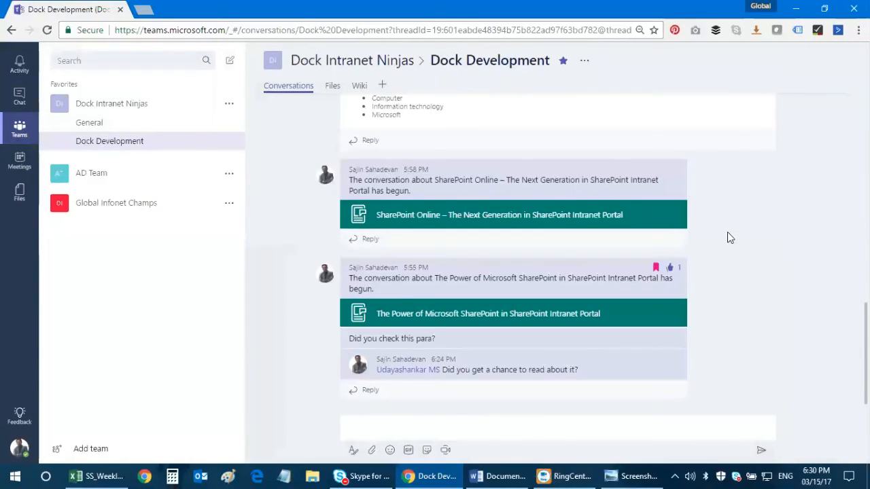
scroll(729, 229, up, 5)
scroll(731, 214, up, 5)
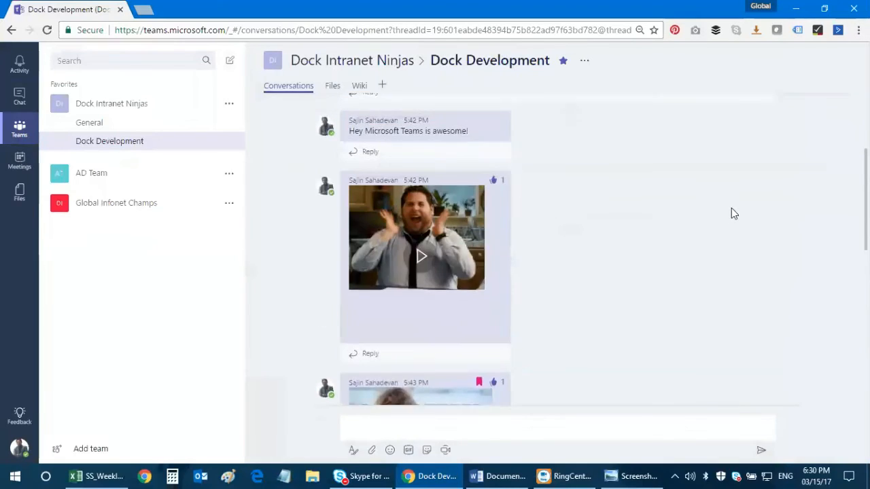
scroll(575, 251, down, 10)
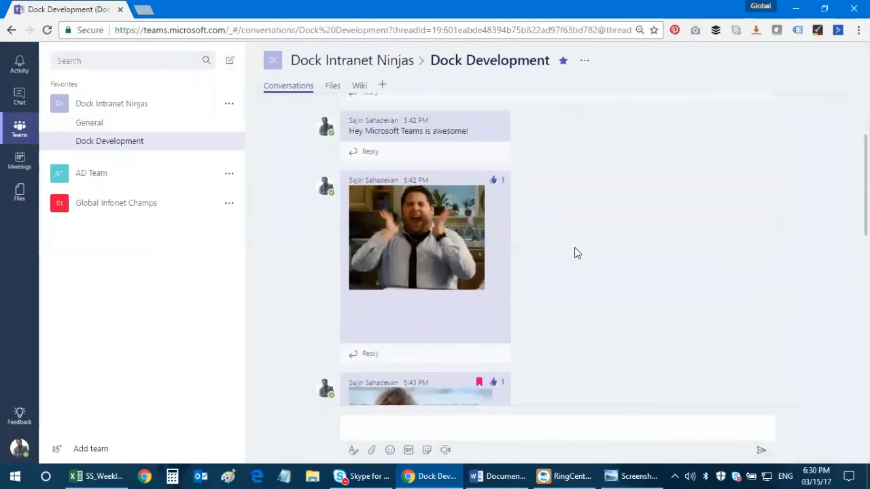
Draft the message "Hey Microsoft Teams is awesome!" in Dock Development and look at the GIF and emoji choices for it
click(436, 437)
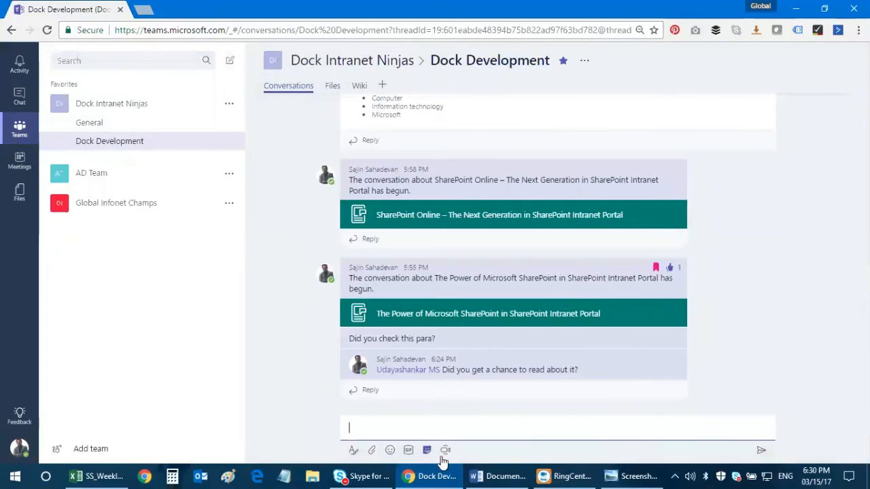
text(Hey Microsoft Teams is awesome!)
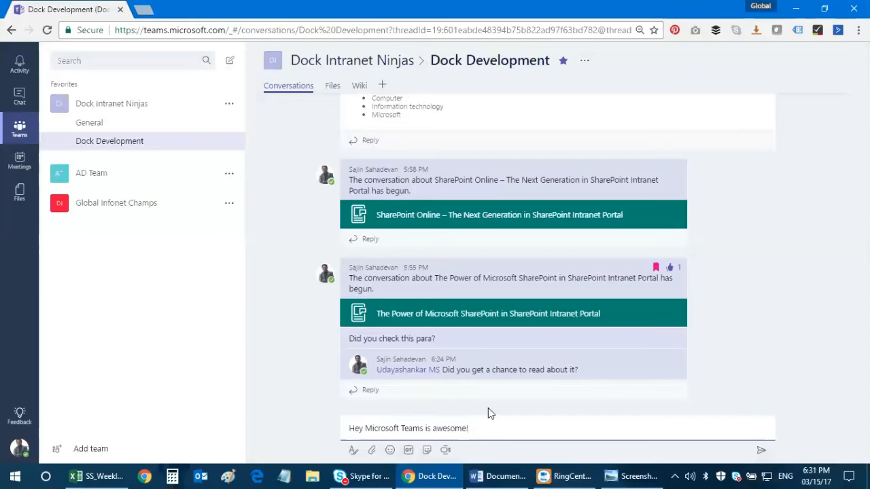
click(408, 451)
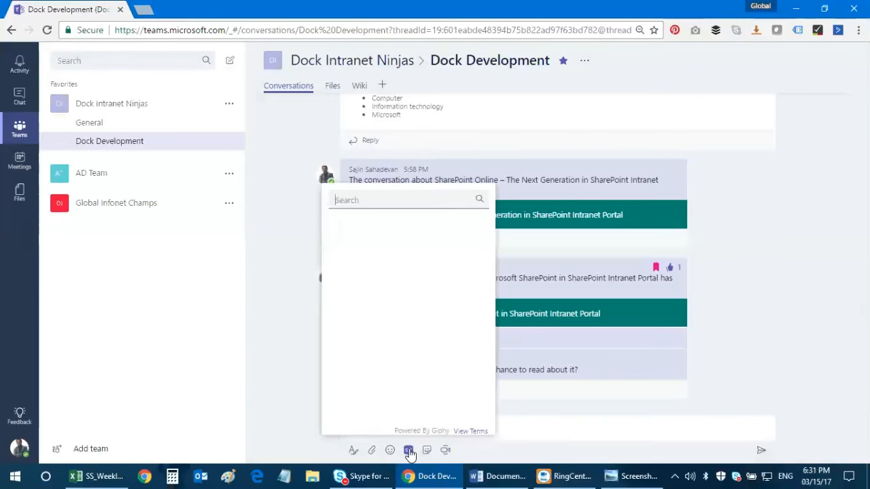
click(390, 450)
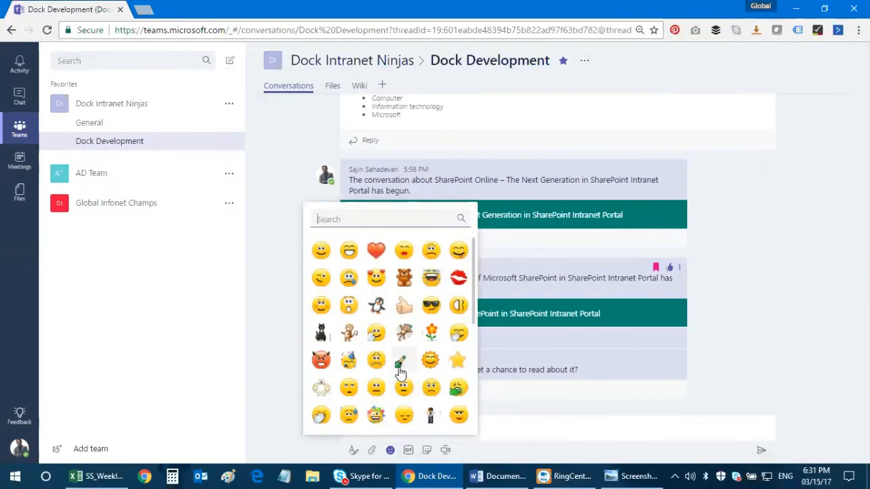
Browse the recent and OneDrive files available to attach to the draft message, and close the file picker without attaching any
click(372, 450)
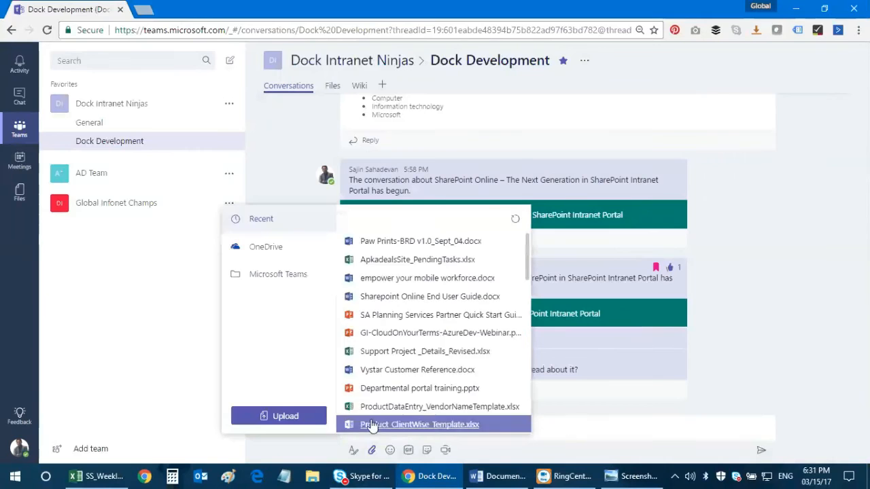
scroll(413, 295, down, 1)
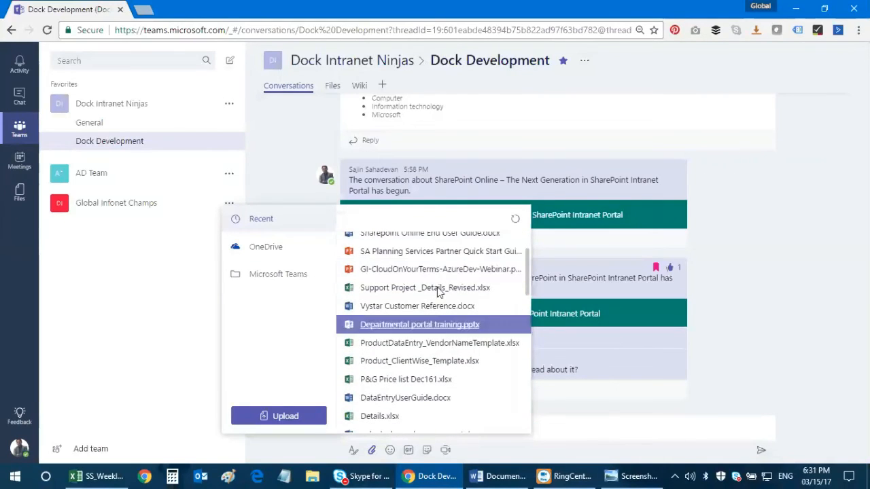
scroll(438, 291, down, 4)
scroll(414, 294, up, 1)
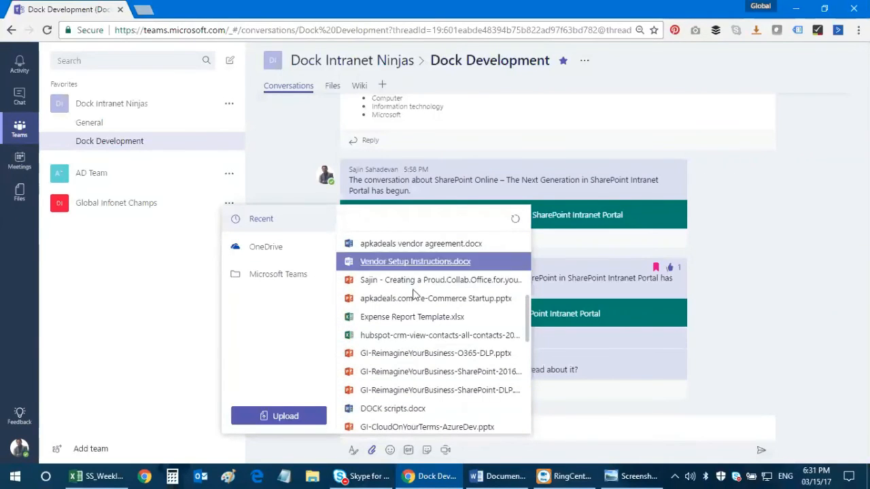
click(269, 247)
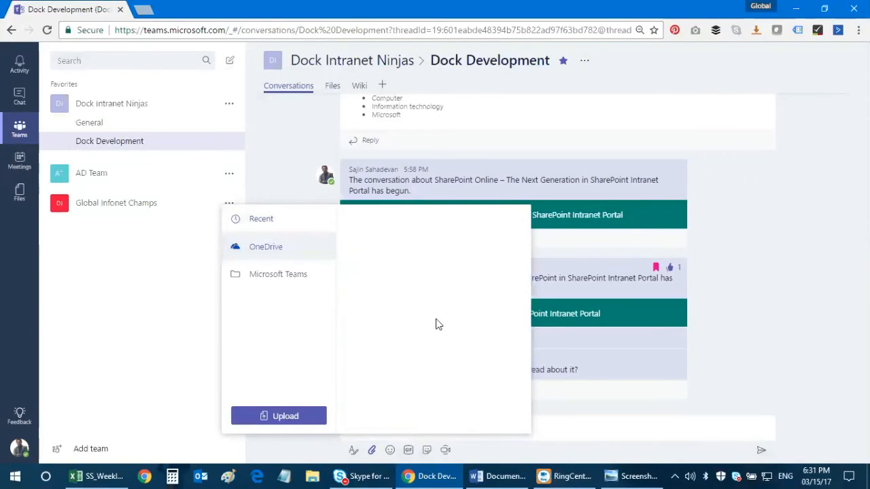
scroll(442, 360, down, 2)
scroll(421, 381, up, 2)
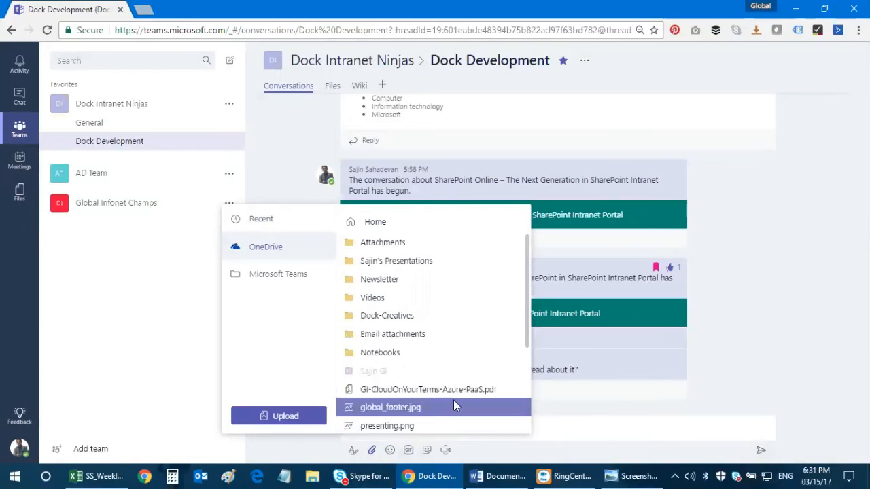
click(586, 426)
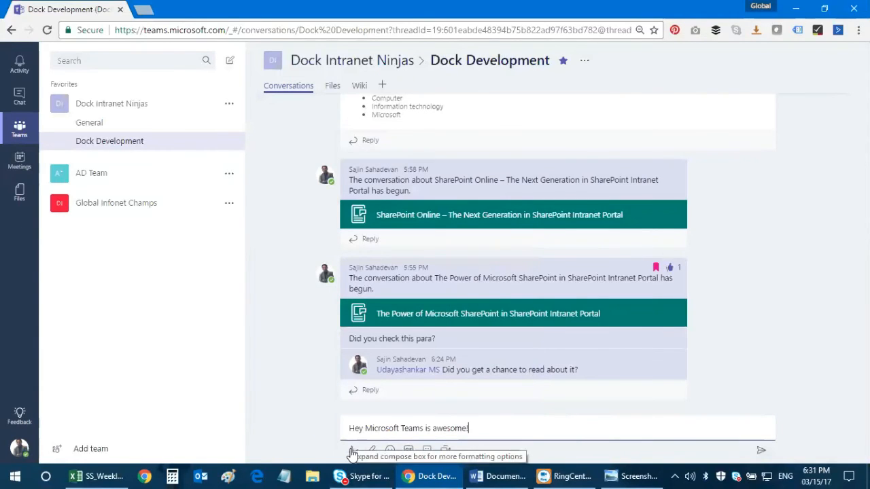
Expand the compose box with formatting options and make the text "Hey Microsoft Teams is awesome!" bold
scroll(450, 289, up, 2)
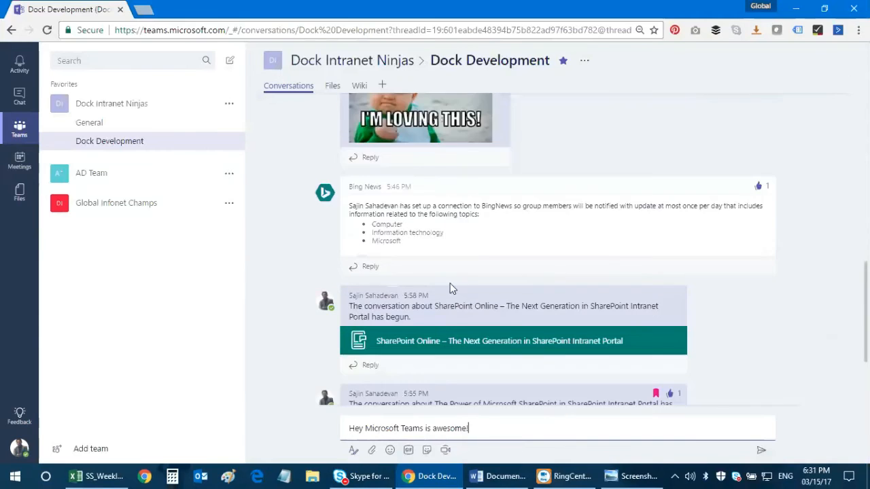
click(353, 450)
triple_click(376, 342)
click(353, 303)
click(474, 344)
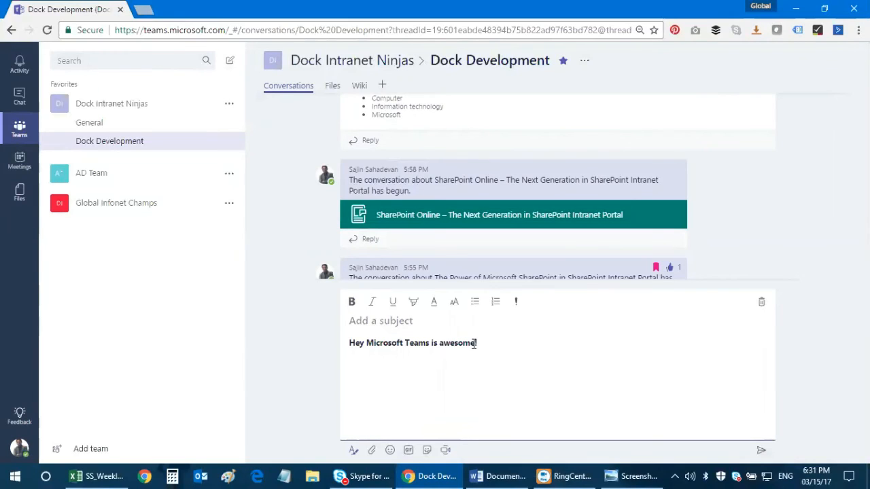
Give the draft message the subject "Hello!" and mark it as important
text(Hek)
click(514, 303)
triple_click(547, 362)
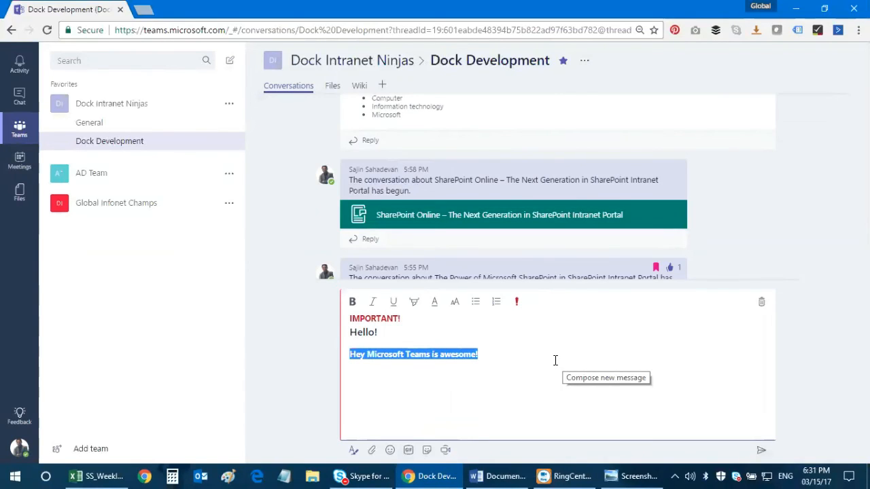
Remove the important mark from the draft, enlarge the text "Hey Microsoft Teams is awesome!" to the largest font size, and collapse the compose box
click(516, 304)
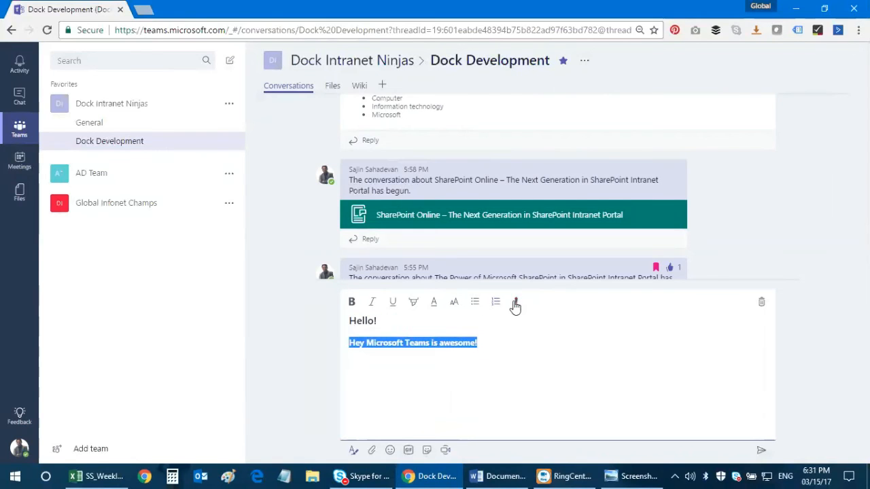
click(454, 304)
click(436, 279)
click(455, 303)
click(448, 280)
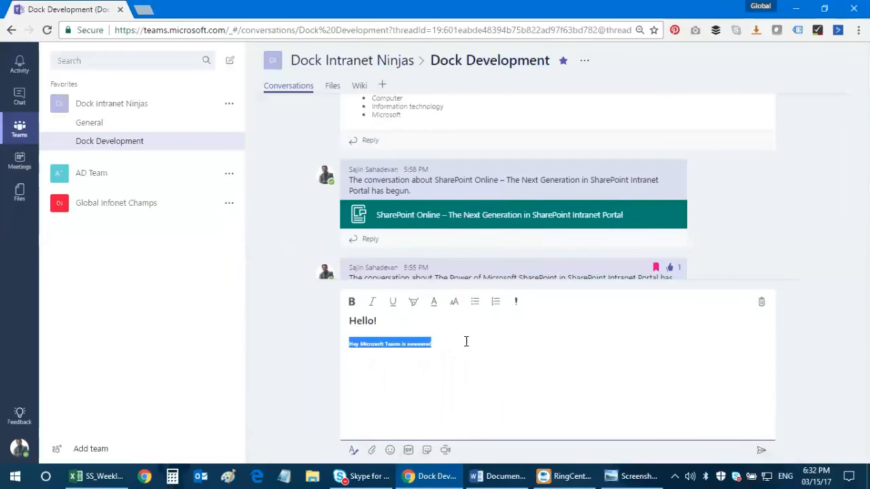
click(455, 304)
click(450, 255)
click(554, 352)
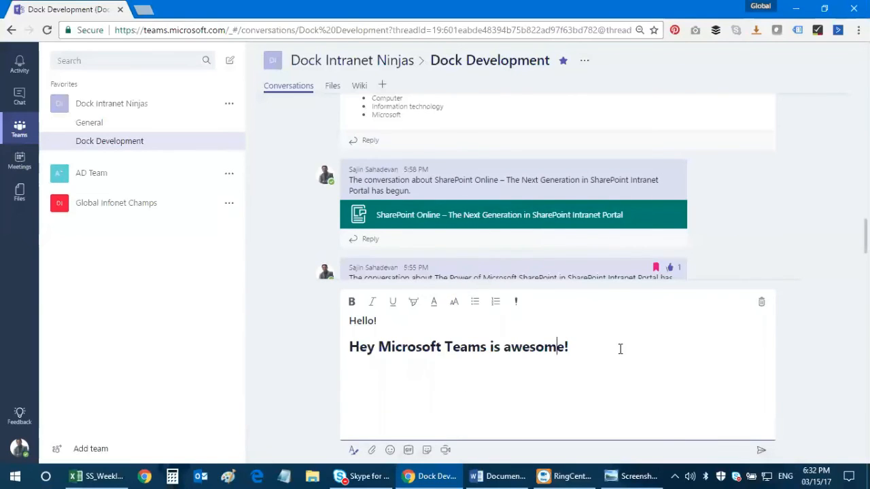
click(351, 451)
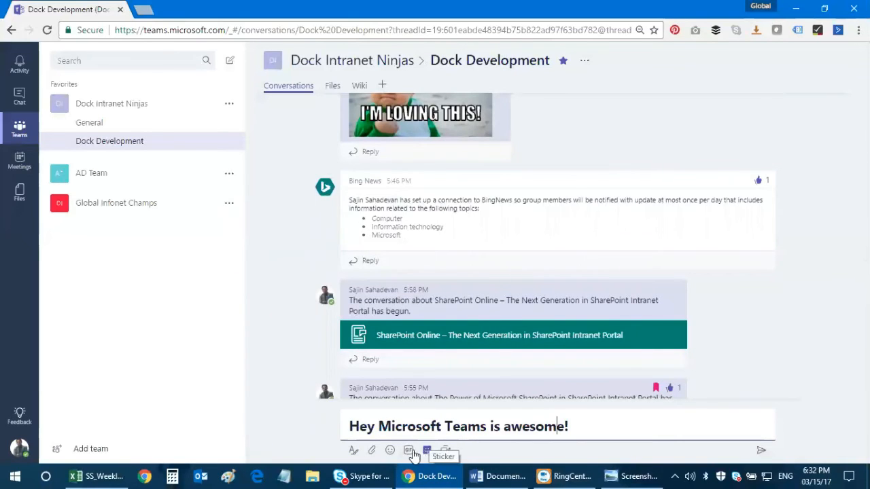
Browse the GIFs available for the draft message, search them for "awesome", and clear the search term
click(409, 451)
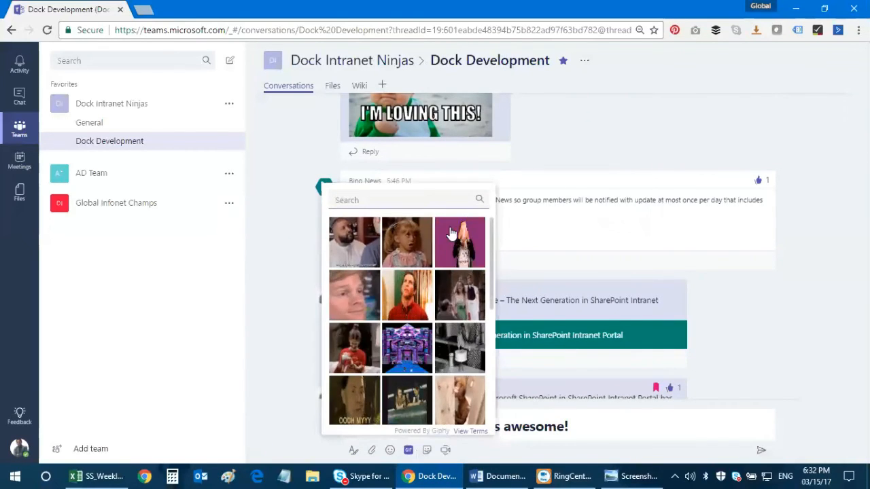
scroll(452, 346, down, 5)
scroll(451, 350, up, 5)
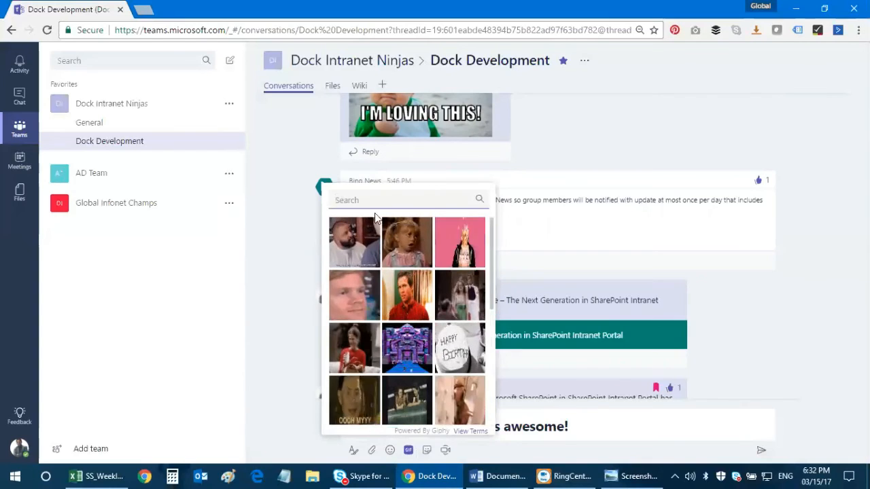
text(awesome)
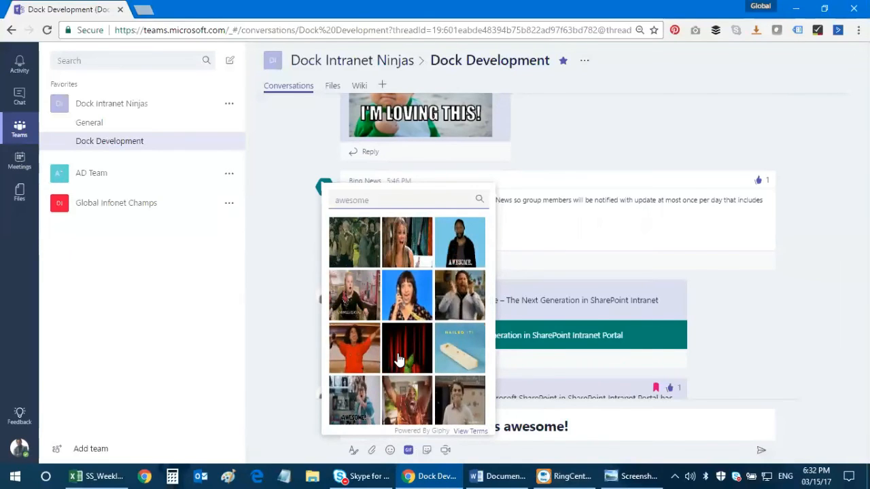
key(BackSpace)
key(BackSpace)
key(BackSpace)
key(BackSpace)
key(BackSpace)
key(BackSpace)
key(BackSpace)
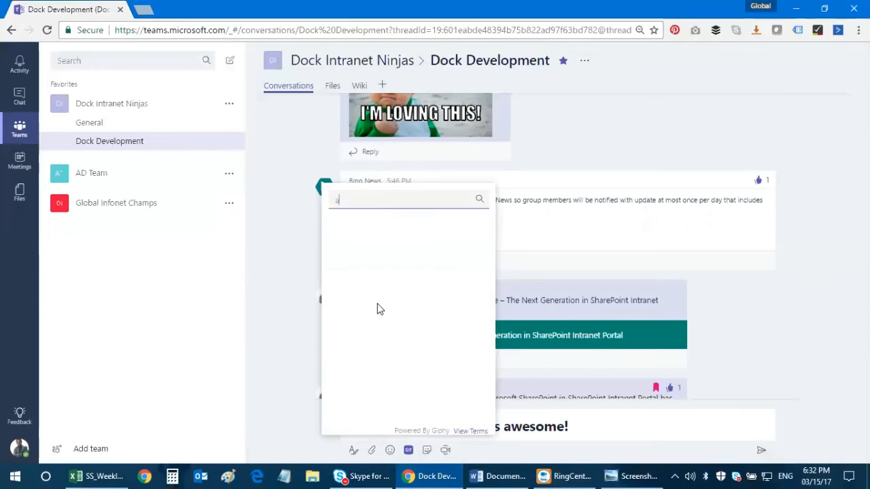
Browse the sticker categories for the draft message, including the Office Drama and Meme collections
click(427, 450)
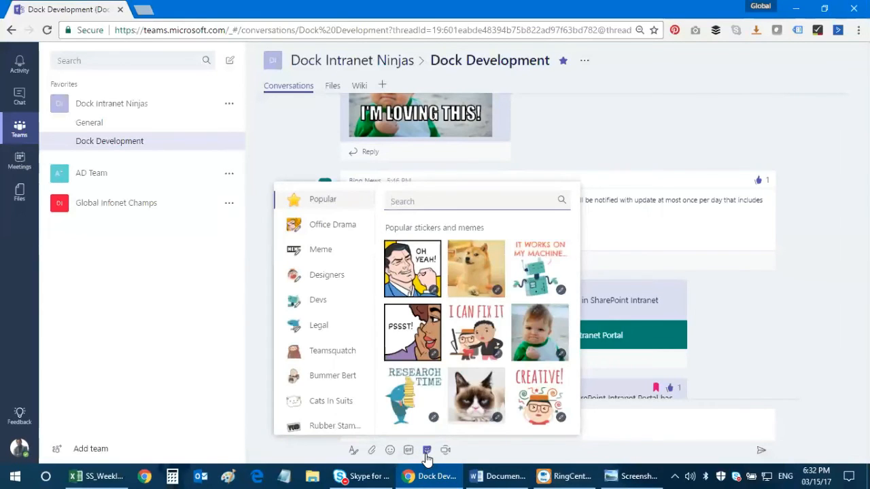
click(323, 229)
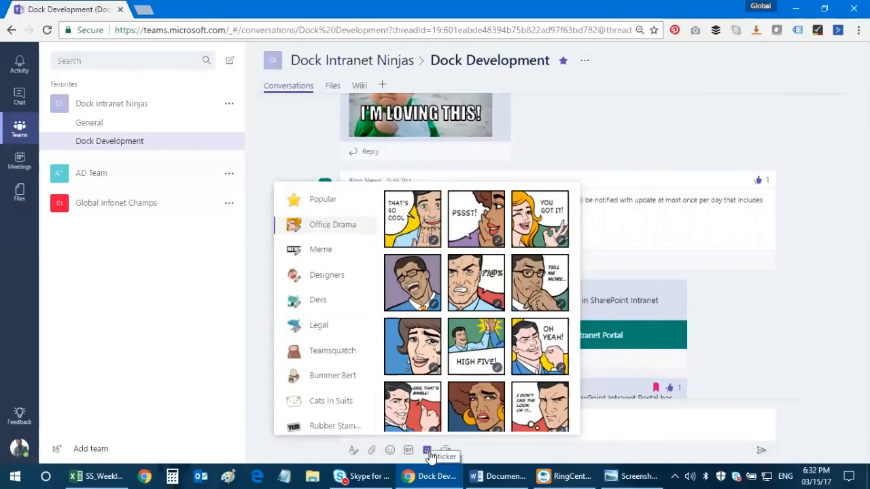
scroll(313, 343, down, 1)
scroll(338, 286, up, 2)
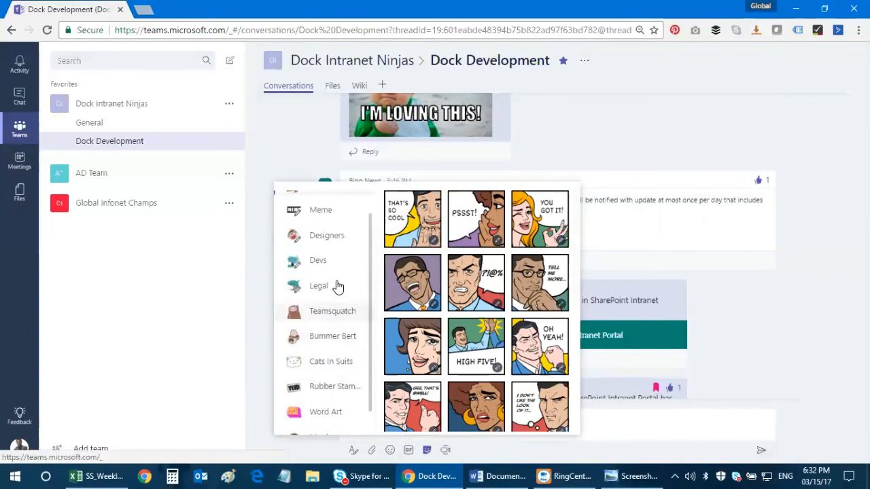
click(334, 253)
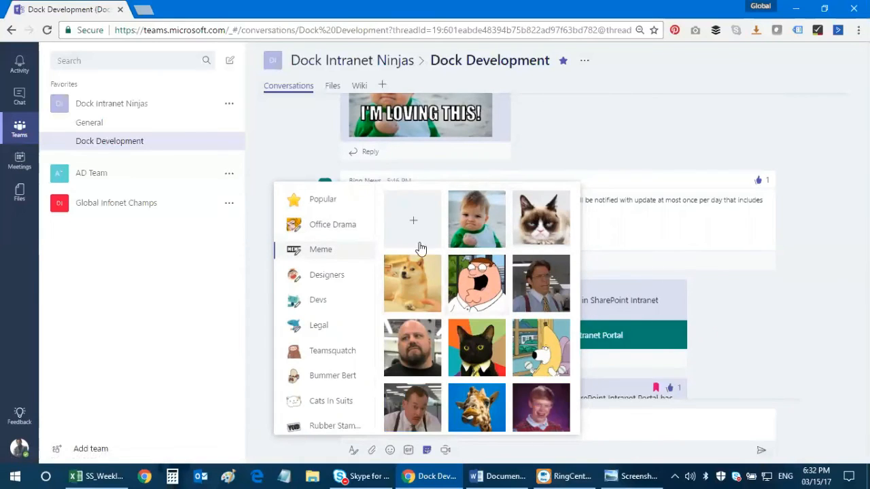
Insert the Office Drama "That's so cool" sticker captioned "Hey Teams is Awesome! I'm loving it!" into the draft and send the message
click(342, 224)
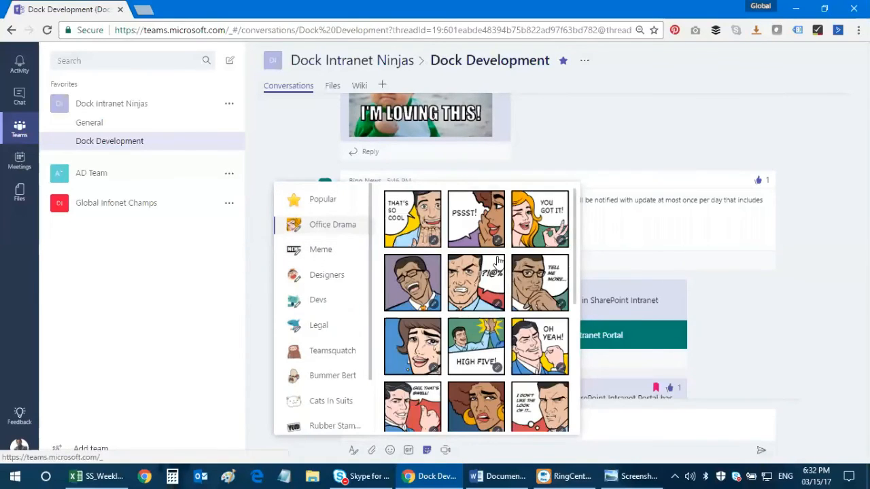
click(406, 216)
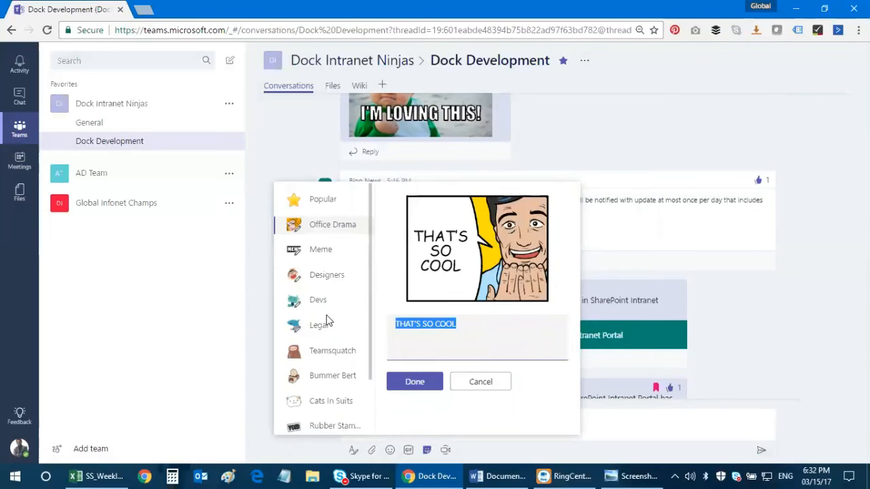
text(Hey Teams is Awees)
key(BackSpace)
key(BackSpace)
text(some! I'm mo)
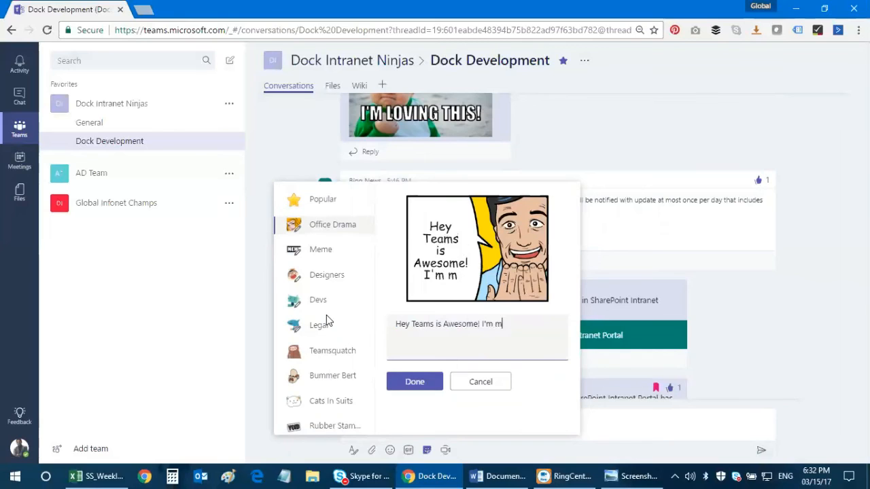
key(BackSpace)
key(BackSpace)
text(loving it!)
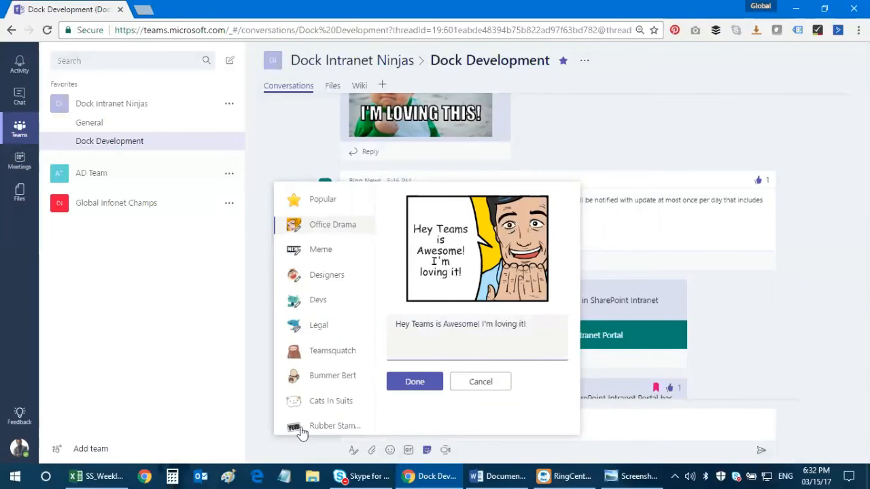
click(433, 383)
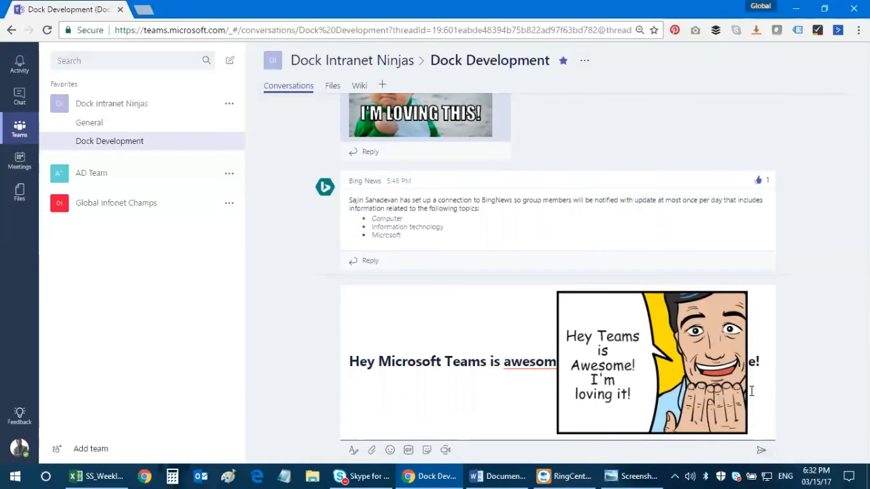
click(760, 454)
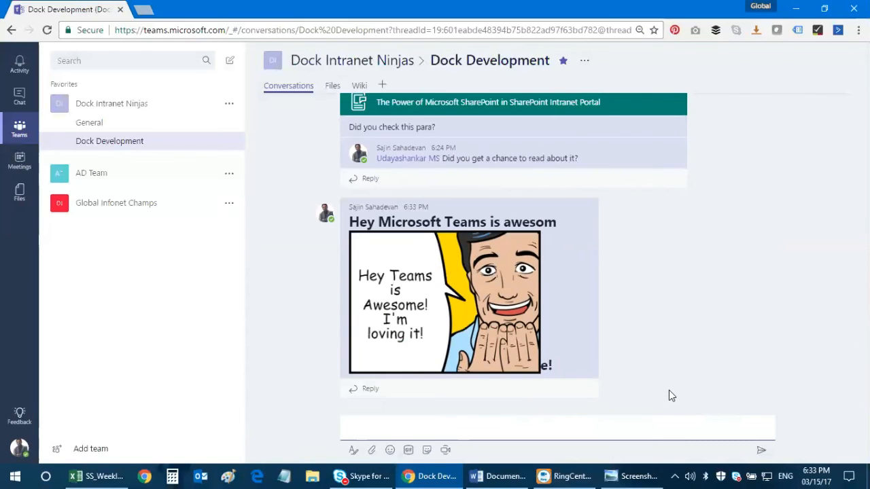
Try to start a video meeting in the Dock Development channel, and decline downloading the desktop app
click(446, 450)
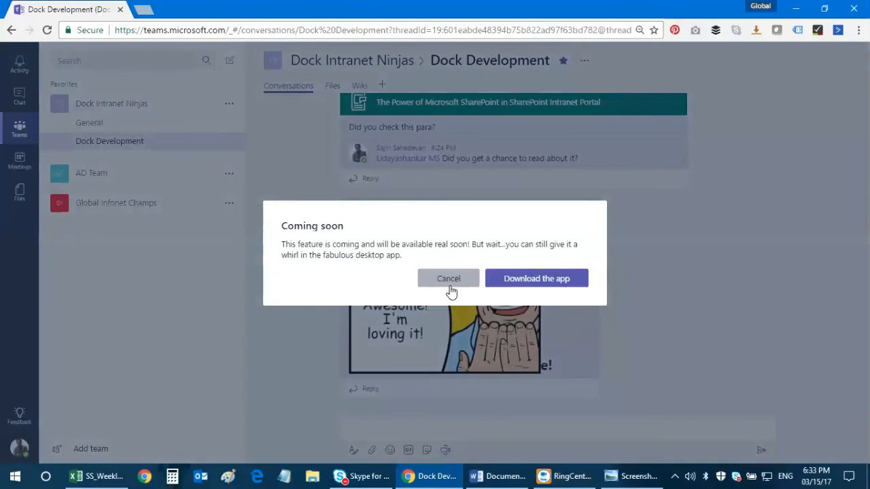
click(449, 281)
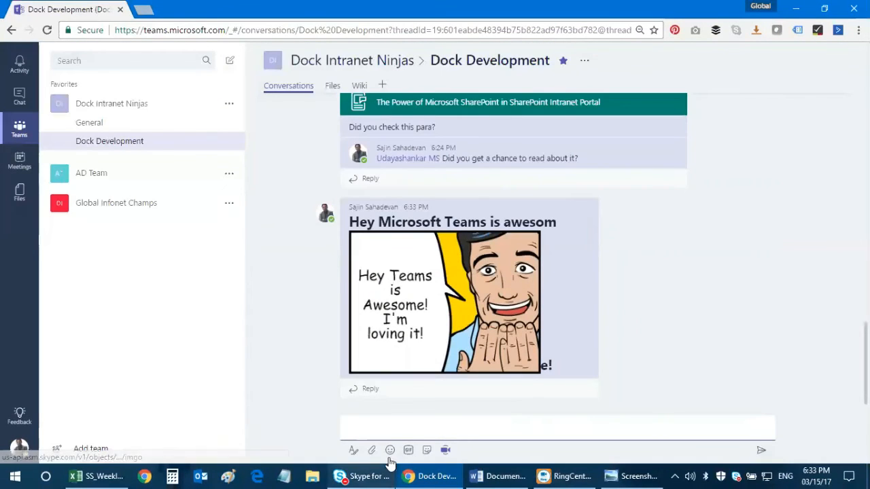
click(359, 88)
click(306, 87)
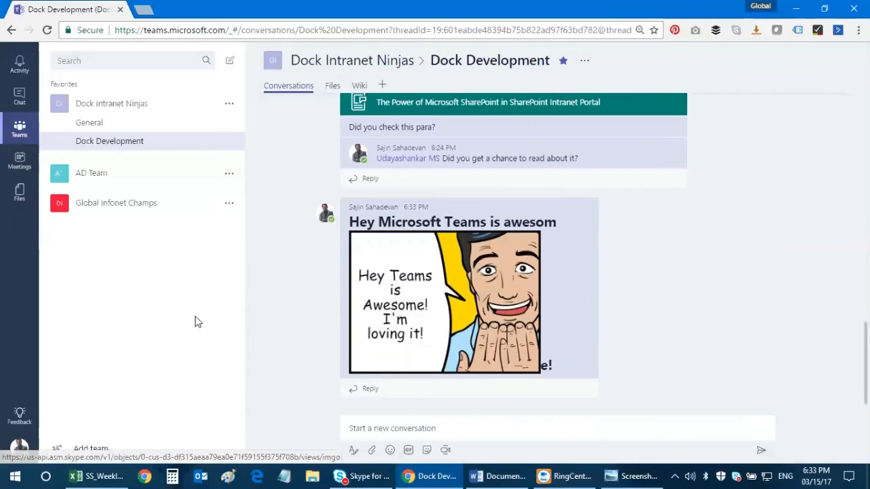
Start scheduling a new meeting from the Meetings area and title it "Microsoft Teams - Feedback"
click(18, 163)
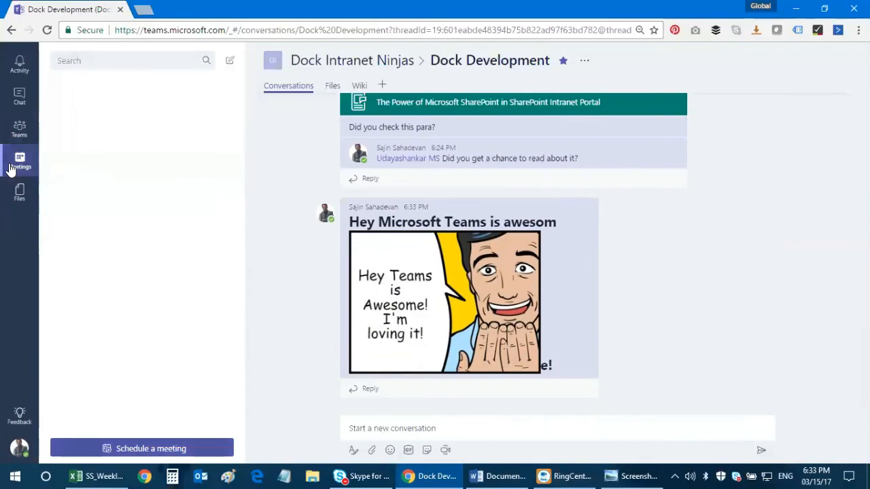
click(167, 454)
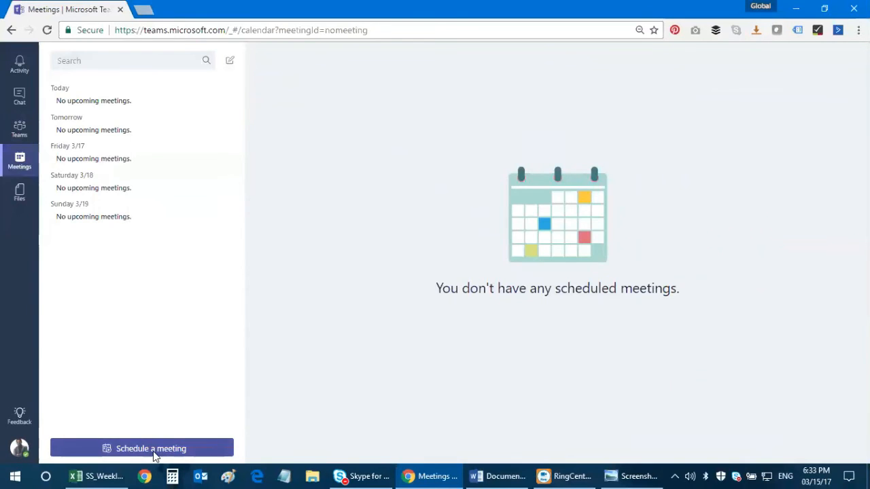
click(153, 448)
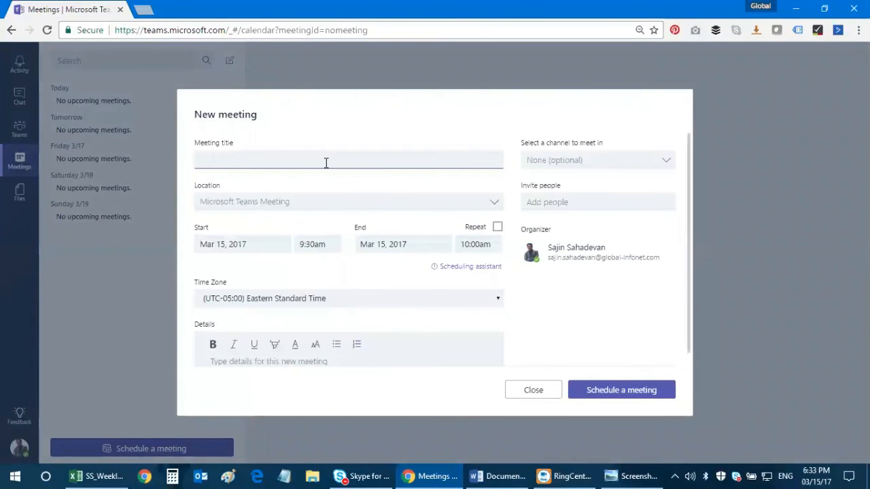
text(Doc)
key(BackSpace)
key(BackSpace)
key(BackSpace)
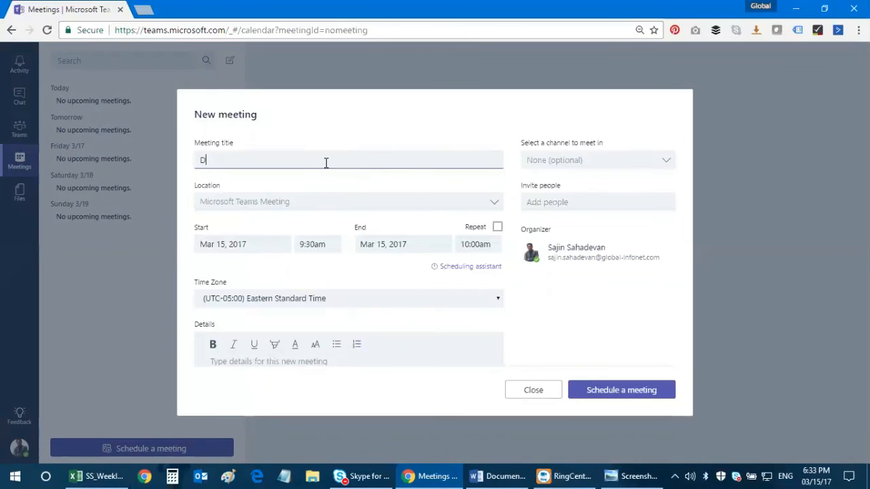
text(Microsoft Teams - Feedback)
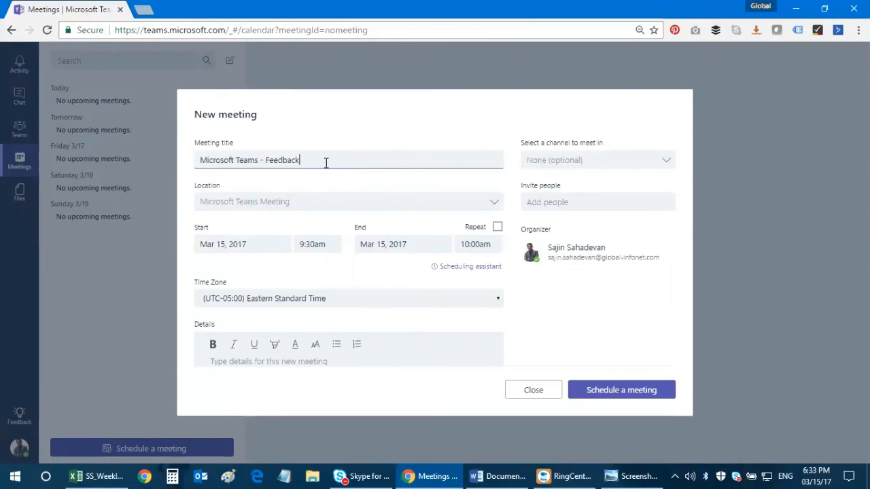
Try the Dock Development and General channels of Dock Intranet Ninjas as the meeting's channel
click(621, 157)
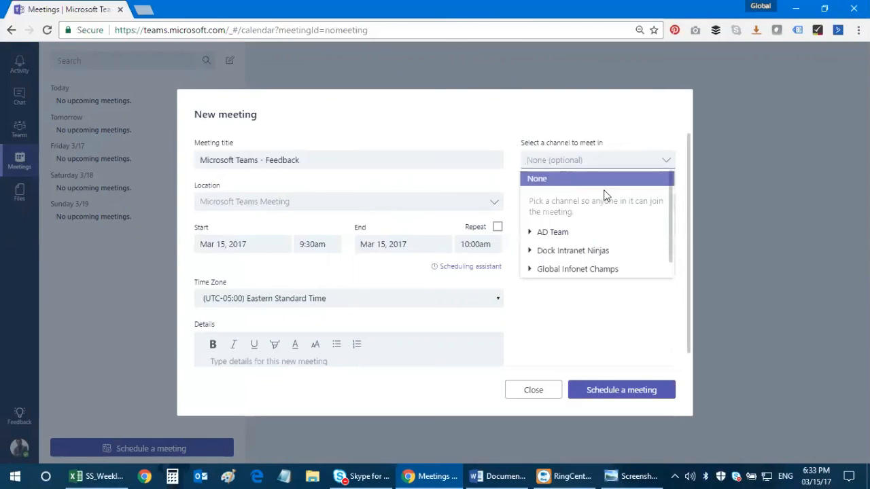
scroll(614, 246, down, 3)
scroll(614, 247, up, 3)
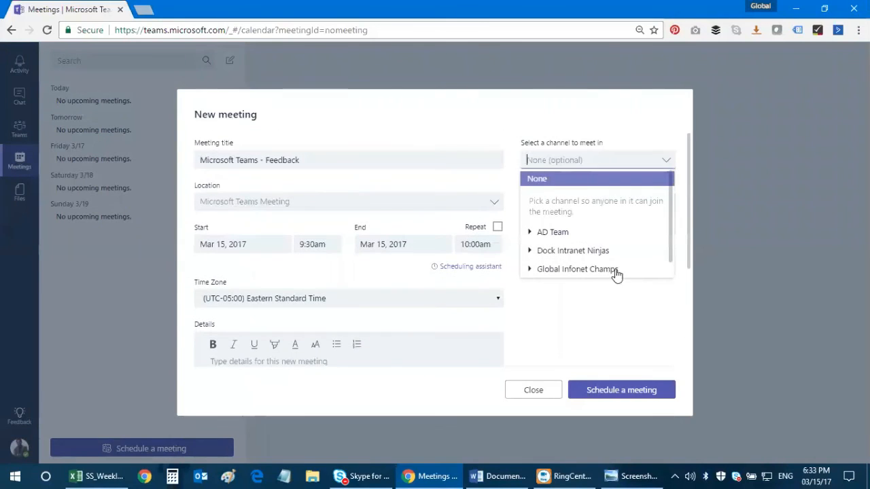
click(593, 251)
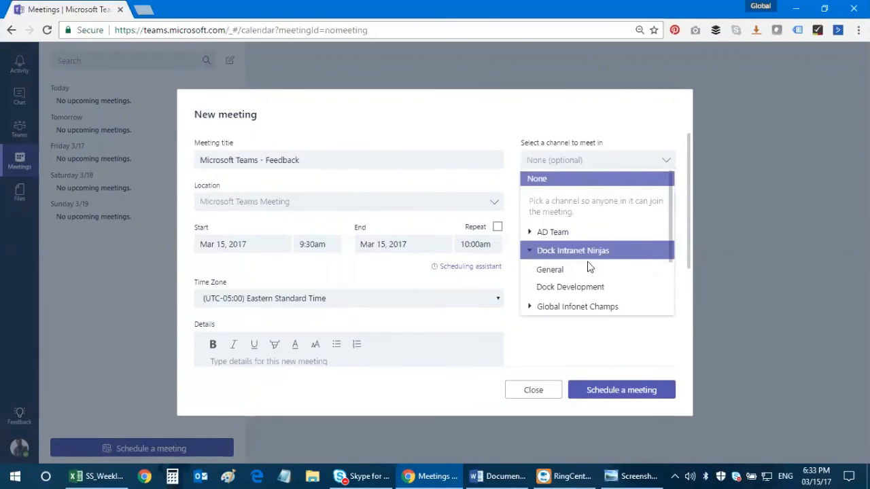
click(583, 287)
click(584, 160)
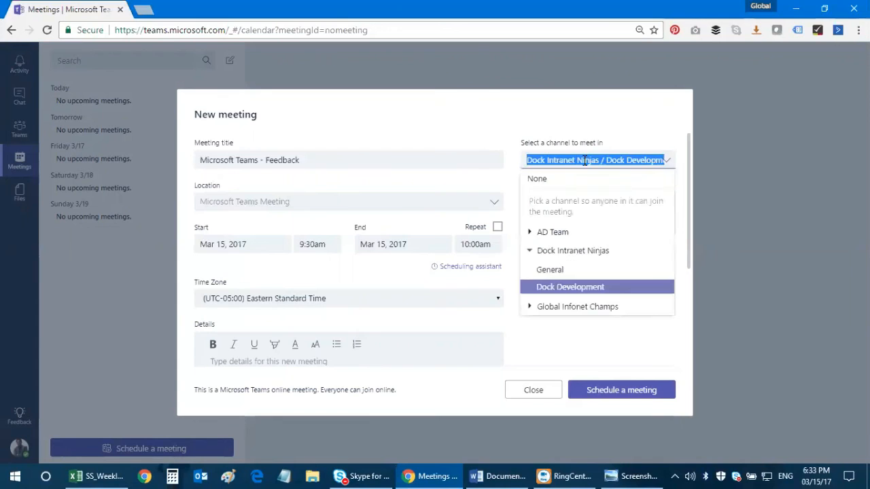
click(557, 269)
click(612, 163)
click(580, 252)
click(569, 253)
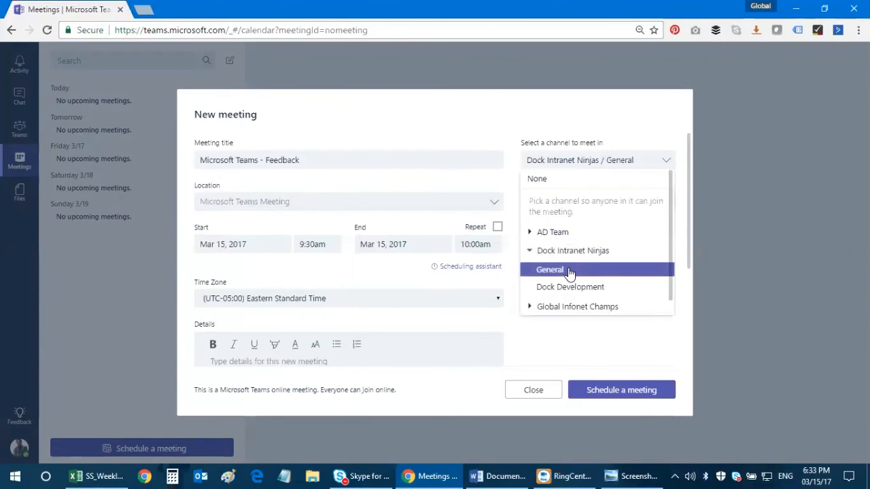
click(569, 270)
Try the General channels of AD Team and Global Infonet Champs as the meeting's channel
click(602, 163)
click(577, 232)
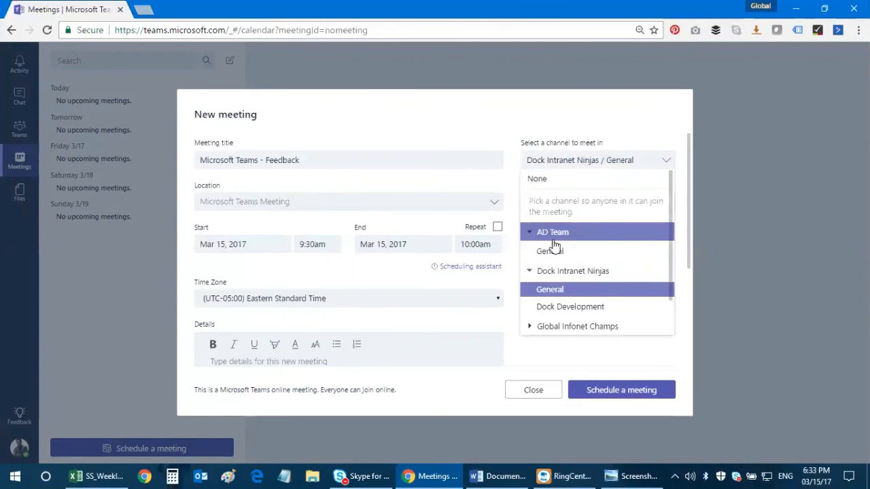
click(554, 248)
click(595, 158)
click(596, 291)
click(575, 312)
Set the channel to meet in to Dock Intranet Ninjas / Dock Development
click(594, 163)
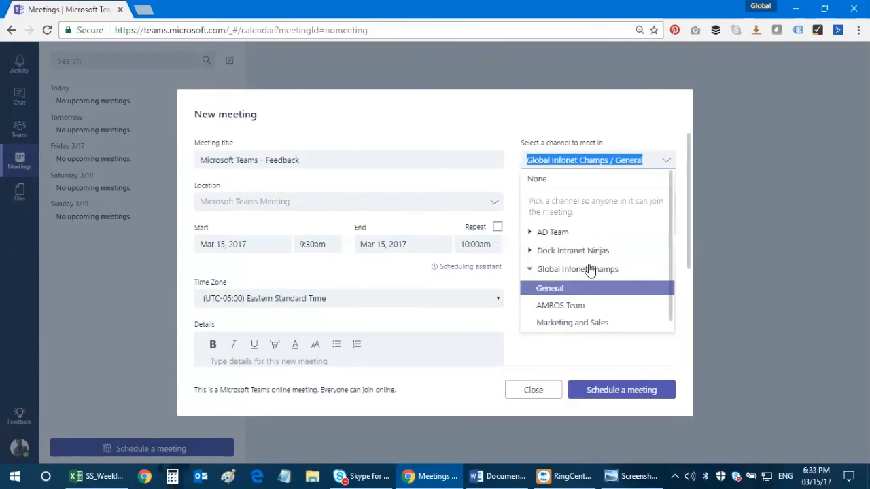
click(581, 251)
click(581, 288)
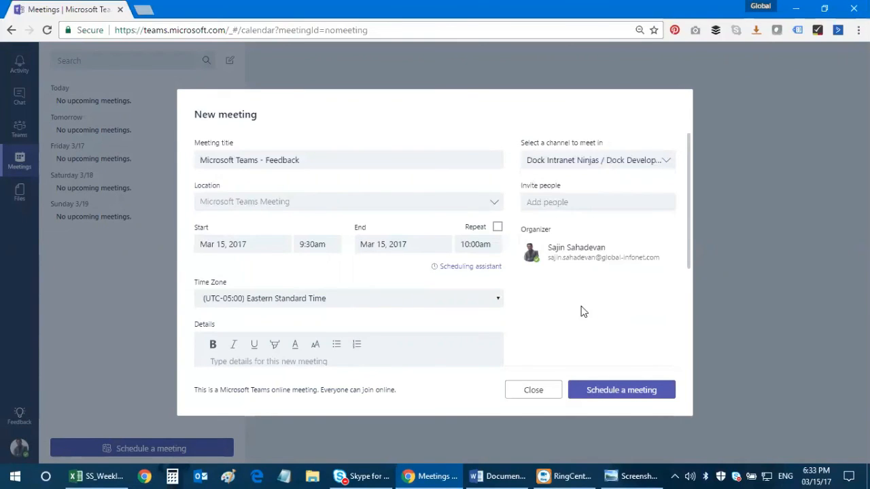
Invite two colleagues to the meeting by name and check each attendee's availability
click(577, 201)
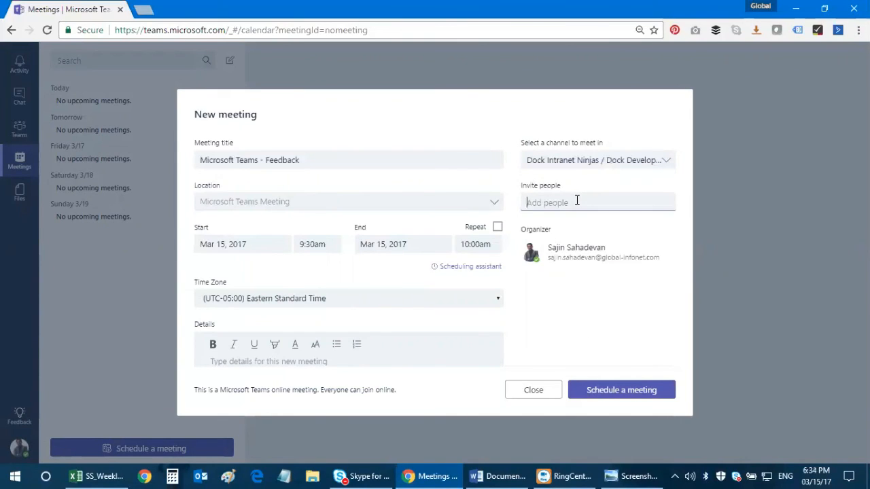
text(uday)
click(615, 229)
click(588, 202)
text(anu)
key(BackSpace)
text(j)
click(596, 229)
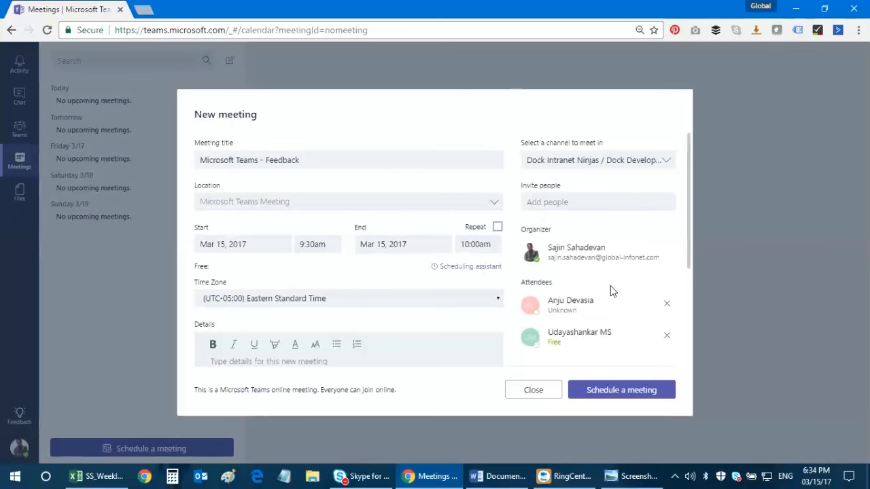
scroll(612, 292, down, 2)
scroll(612, 305, up, 2)
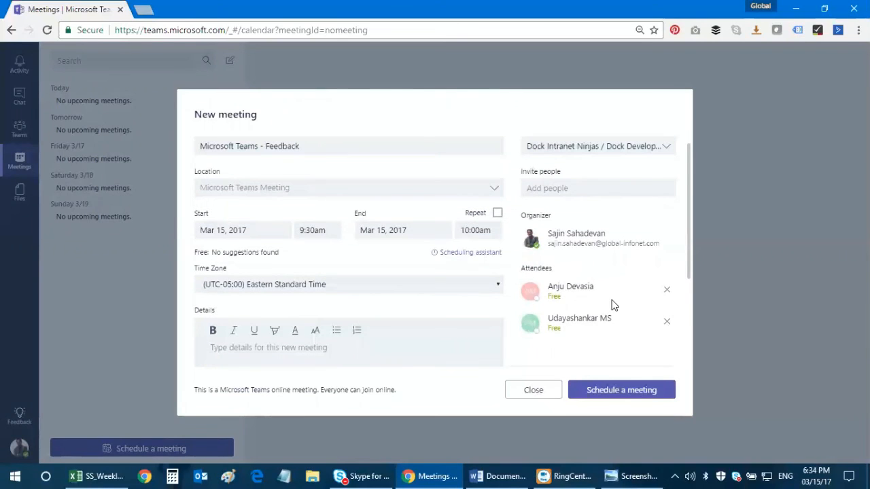
double_click(552, 297)
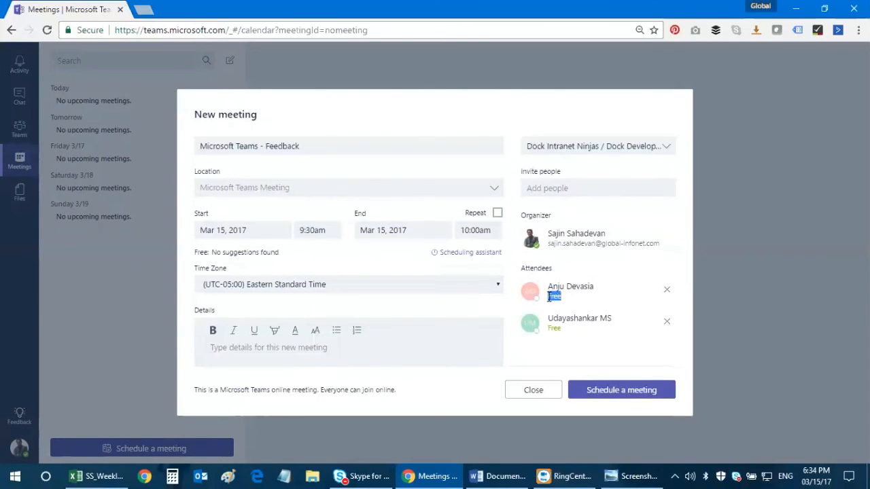
click(567, 300)
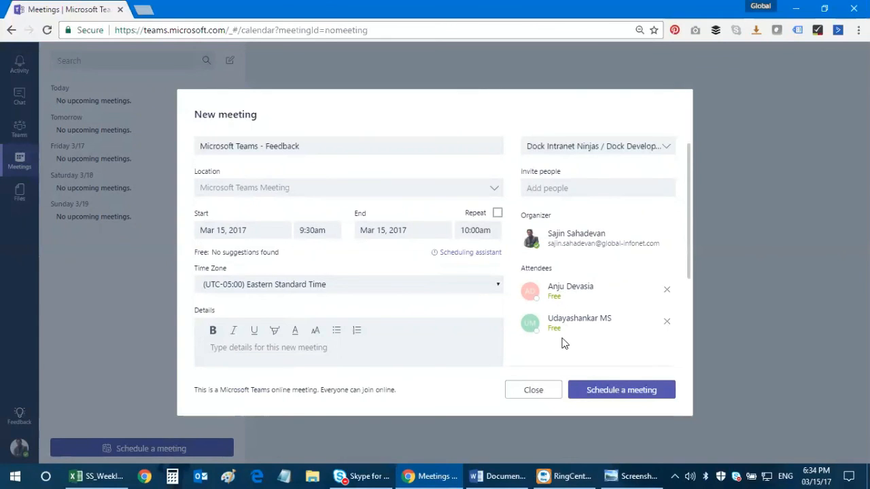
scroll(562, 342, down, 1)
scroll(214, 276, up, 1)
scroll(326, 310, down, 2)
click(310, 303)
text(dsadsada)
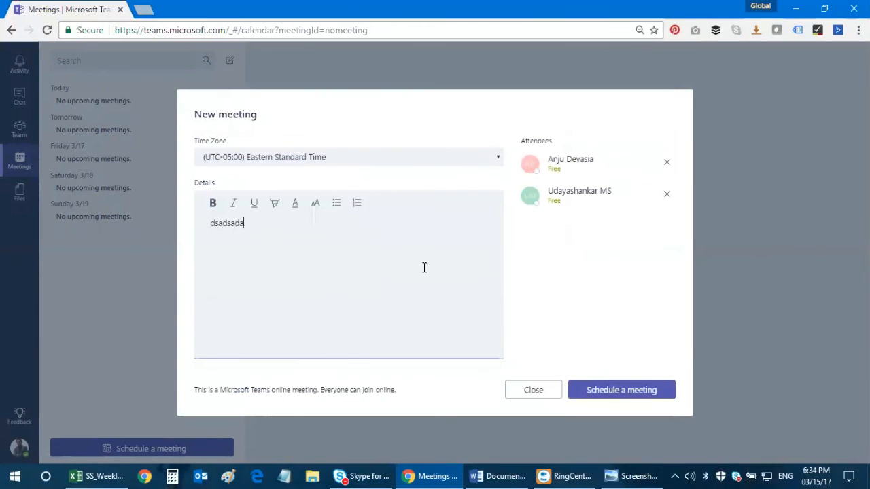
Replace the meeting details with "Catch up for a quick meeting" and schedule the meeting
scroll(478, 300, up, 2)
scroll(329, 365, down, 1)
key(ctrl+a)
text(Catch up for a)
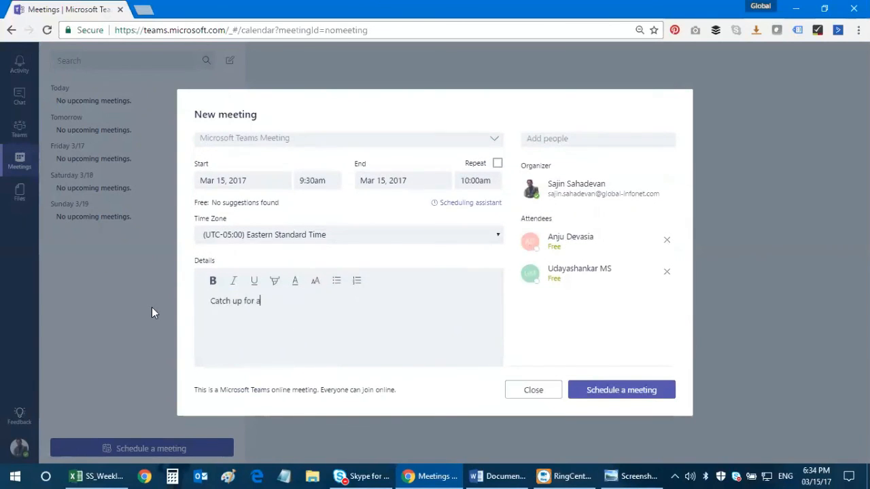
text( quick meeting)
scroll(516, 320, up, 2)
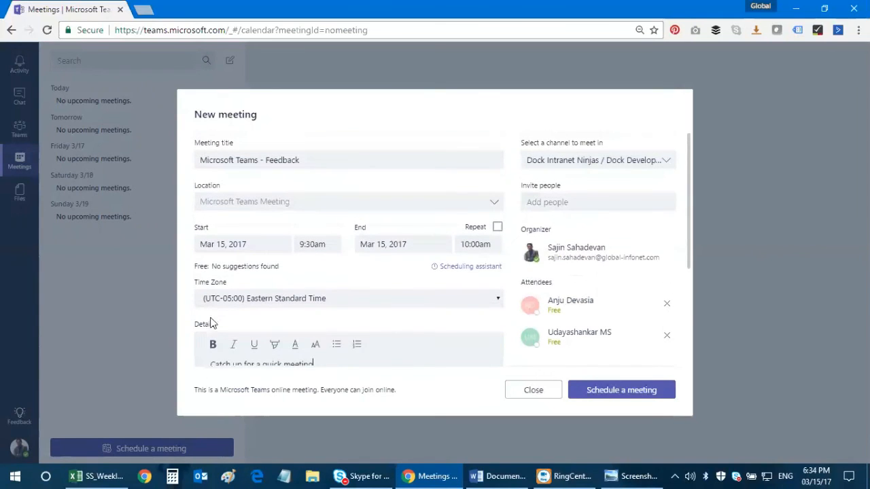
click(620, 391)
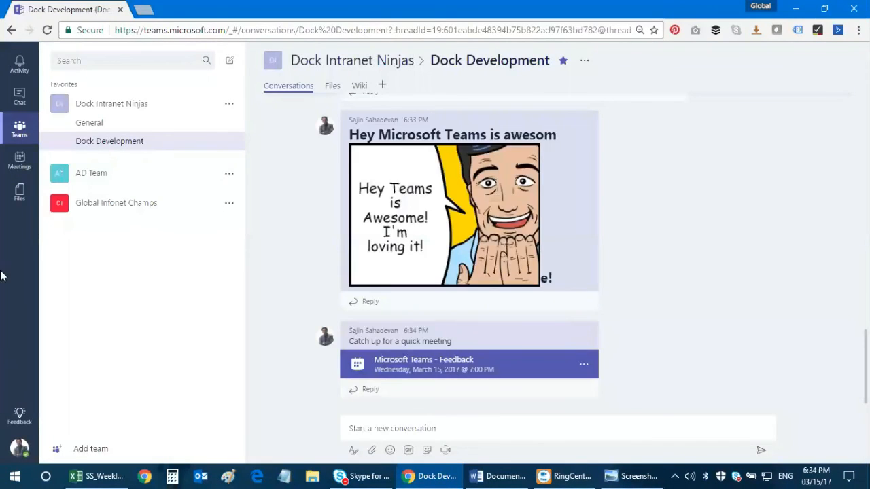
View the scheduled "Microsoft Teams - Feedback" meeting, look at its chat with participants, and return to the meeting's details
click(20, 157)
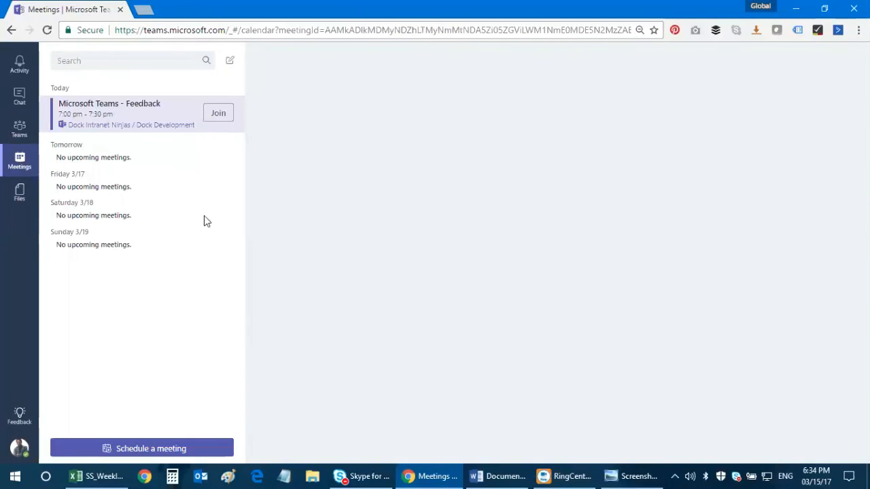
click(108, 129)
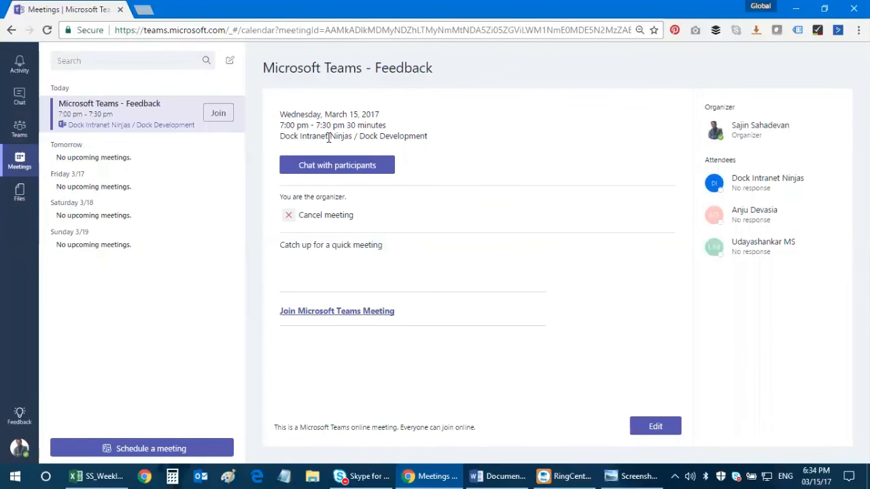
click(333, 172)
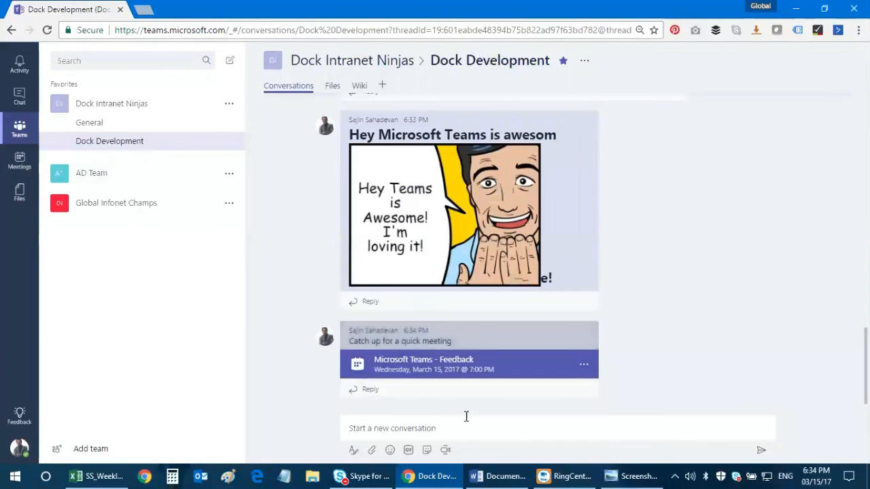
click(10, 30)
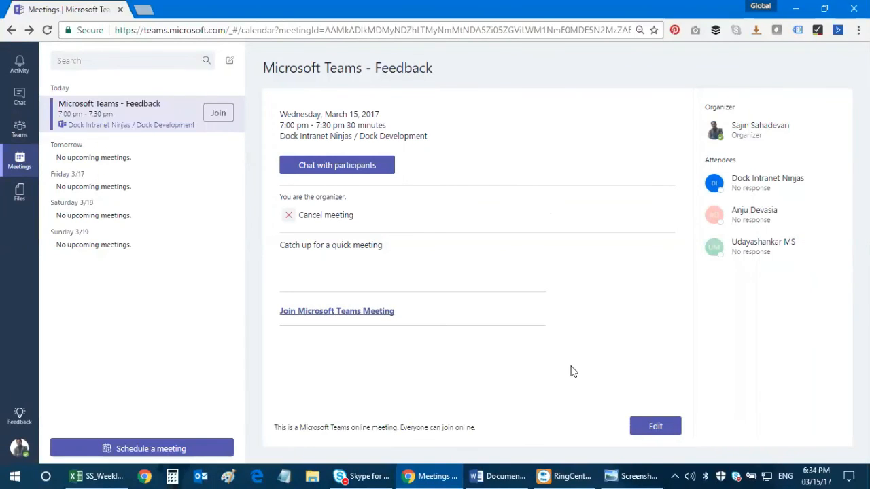
Look at the recent files, and view the Activity area filtered to My Activity
click(14, 204)
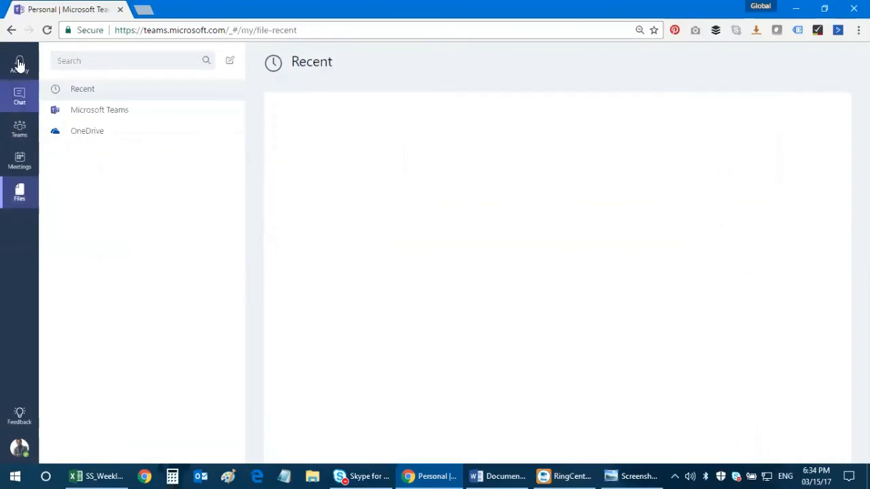
click(19, 64)
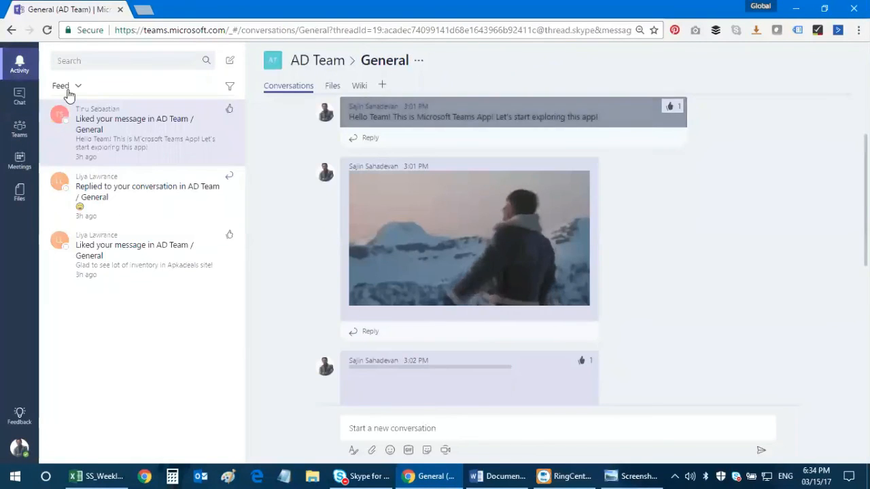
click(78, 87)
click(79, 128)
click(78, 86)
click(76, 147)
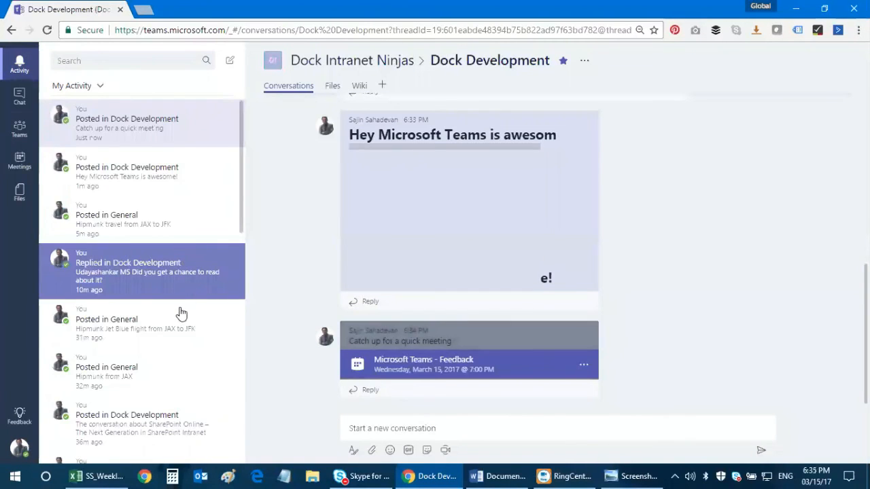
scroll(190, 319, down, 5)
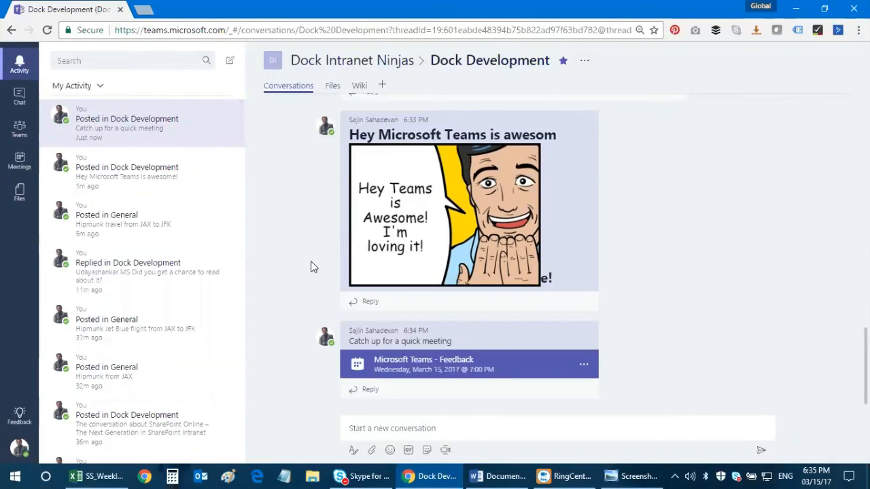
Switch to Windows Photo Viewer, browse the Teams mobile app screenshots of Activity, Teams, More and T-Bot, and close the viewer
click(649, 476)
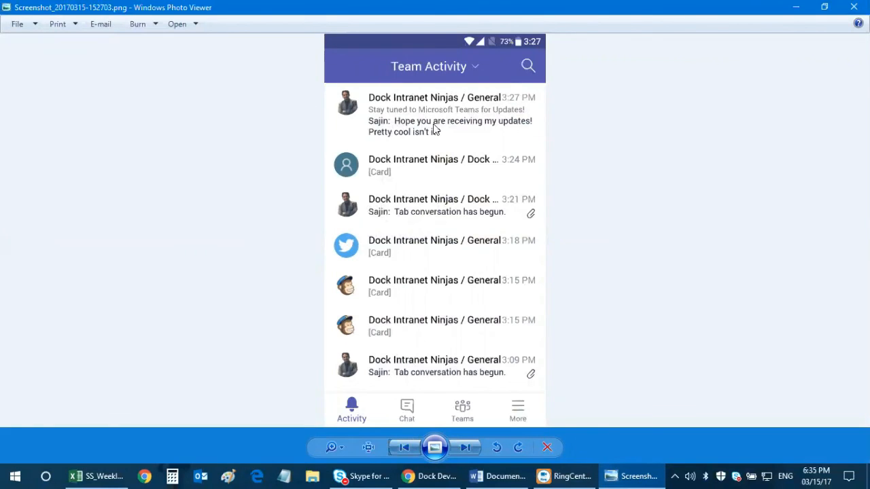
click(465, 451)
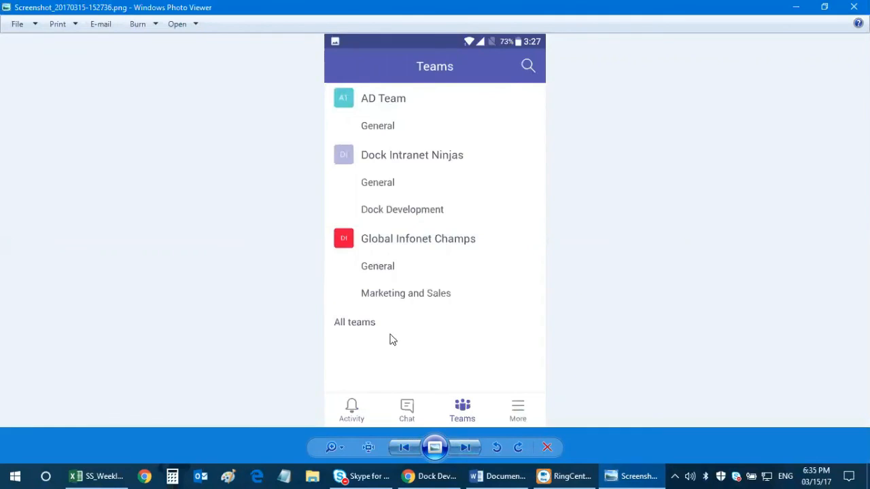
click(466, 447)
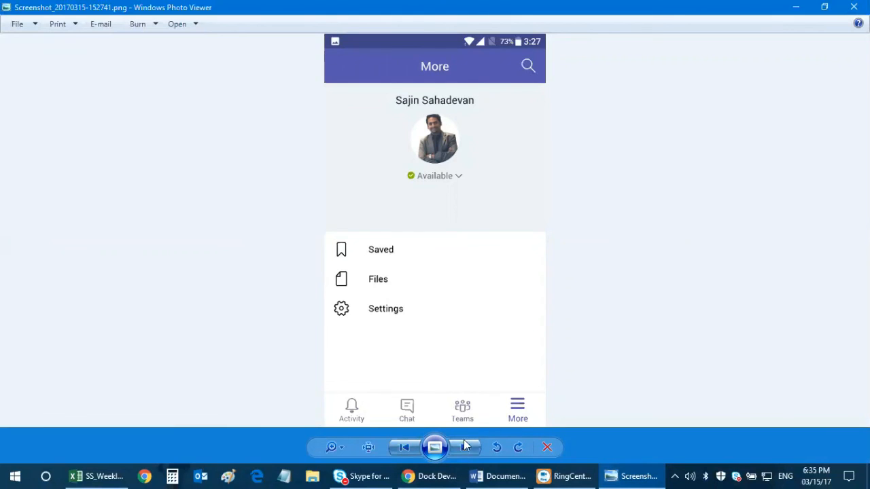
click(403, 448)
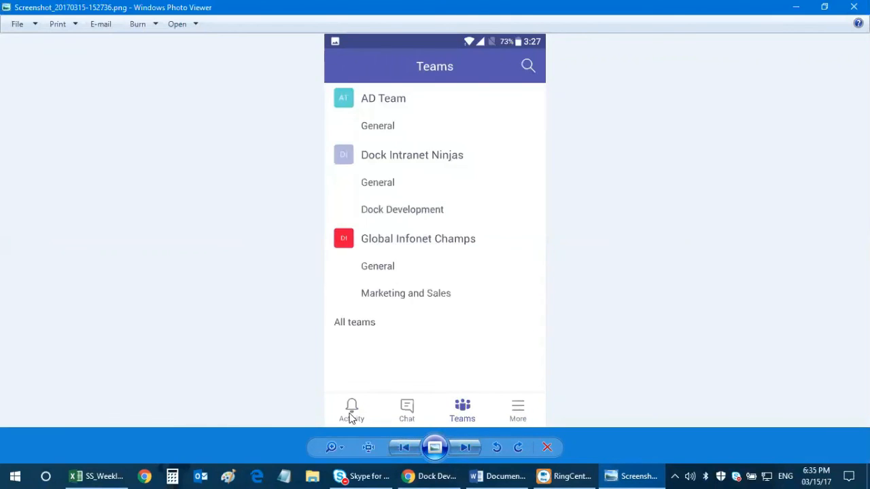
click(404, 447)
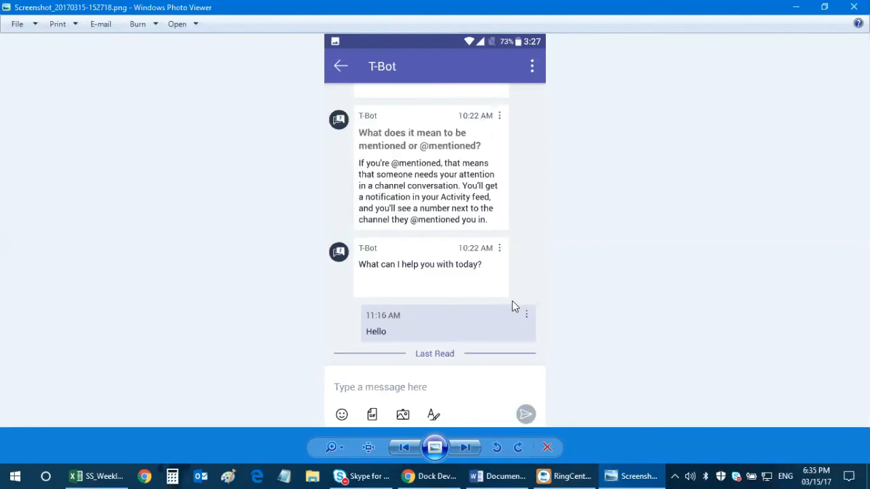
click(401, 447)
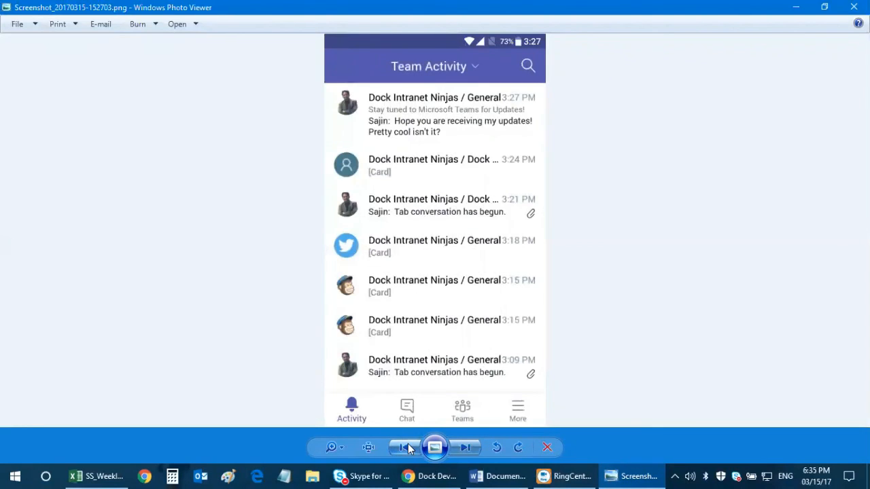
click(854, 7)
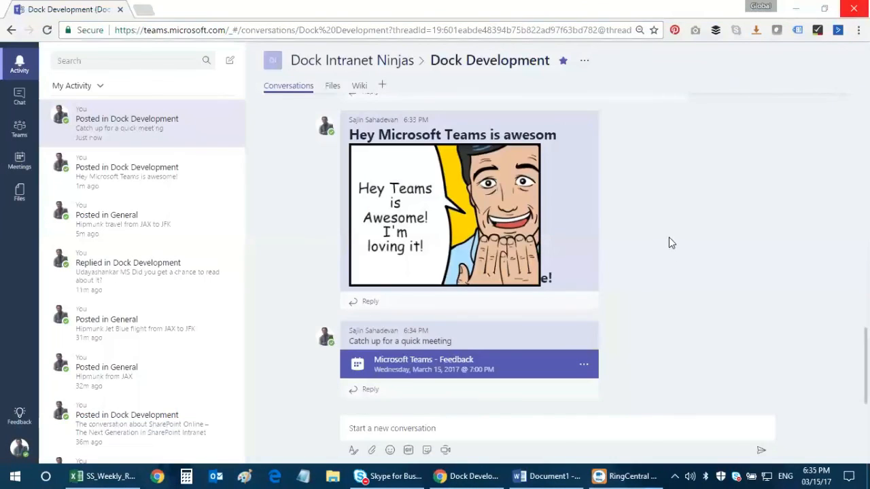